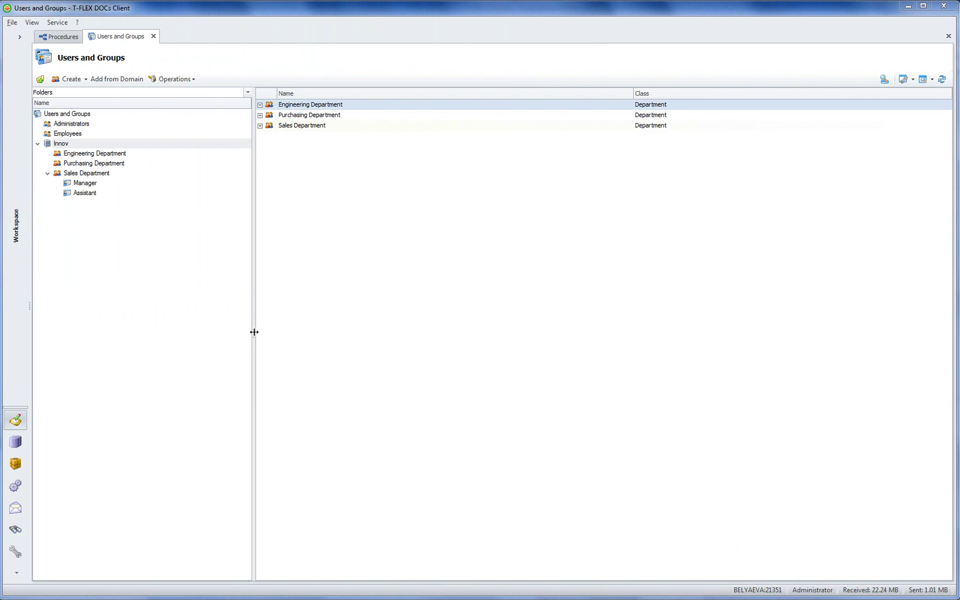
# Review the employees in the Engineering, Purchasing and Sales departments of Innov, including the Assistant and Manager positions.
pyautogui.click(108, 156)
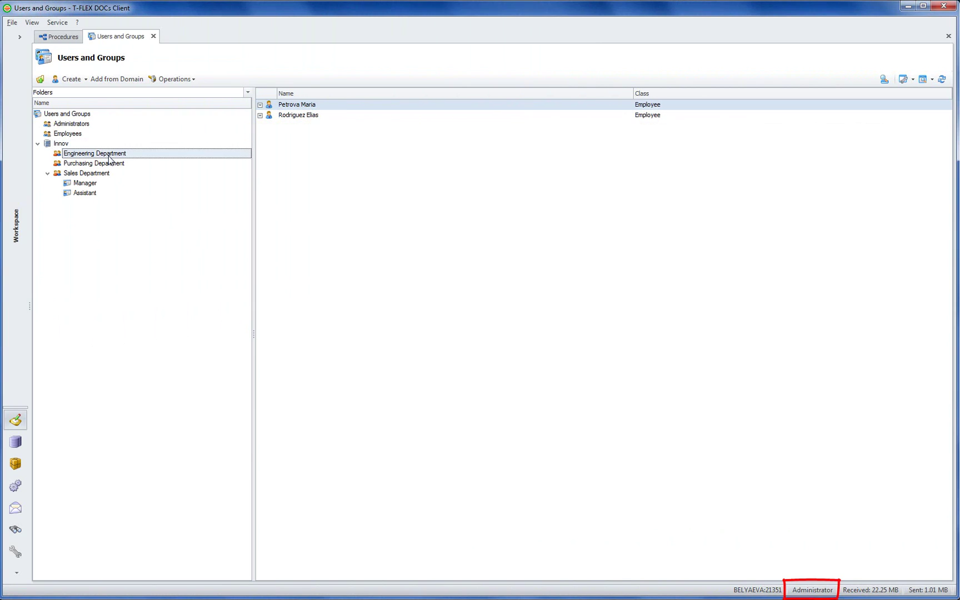
pyautogui.click(111, 165)
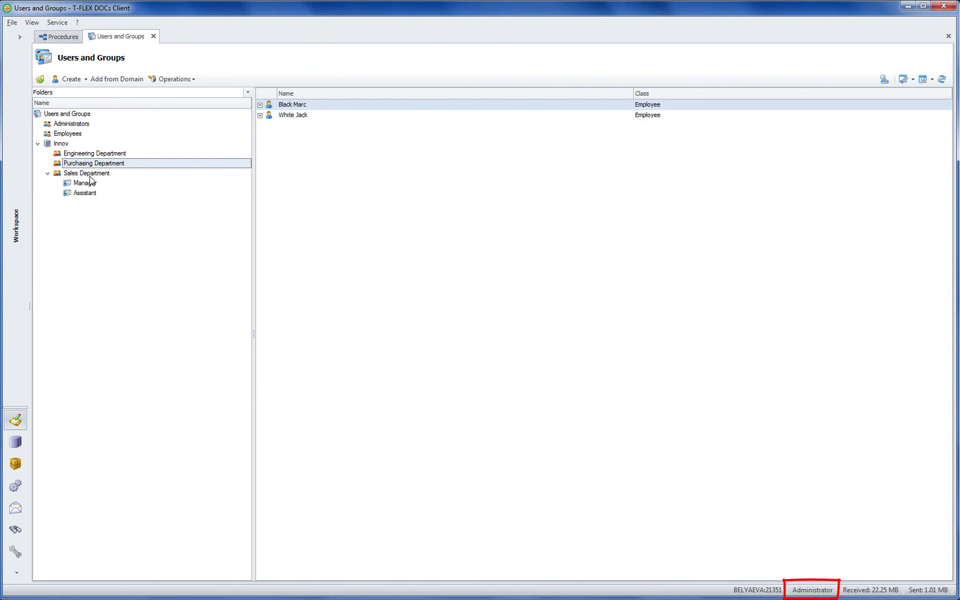
pyautogui.click(91, 174)
pyautogui.click(91, 192)
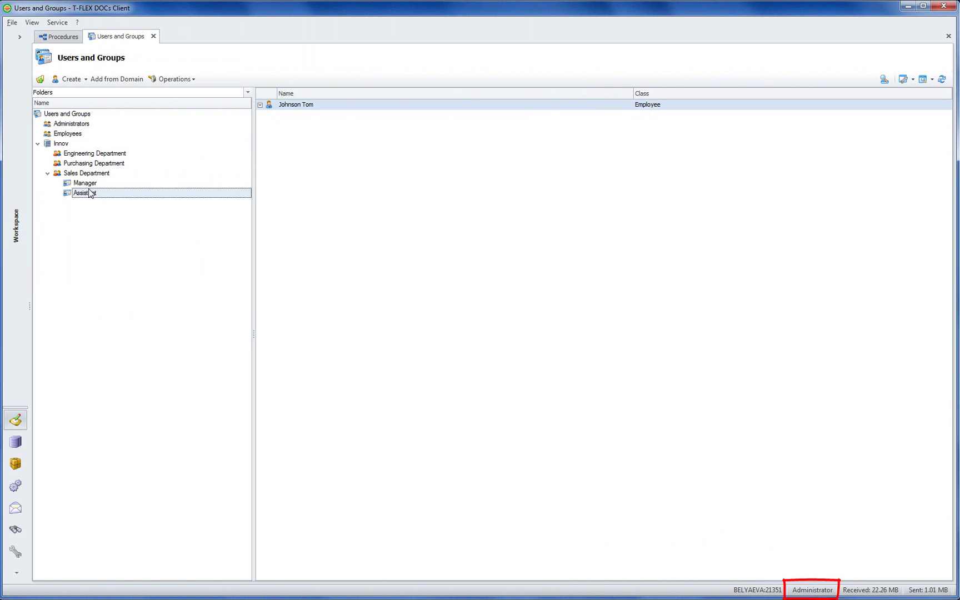
pyautogui.click(89, 185)
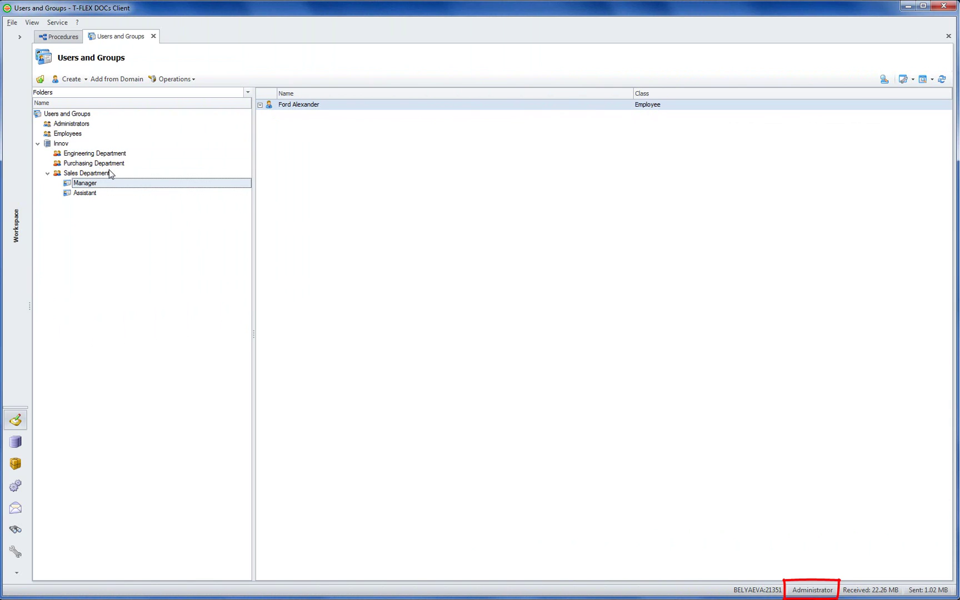
# Open the Quotation procedure's properties and review its start rights and datasets.
pyautogui.click(62, 38)
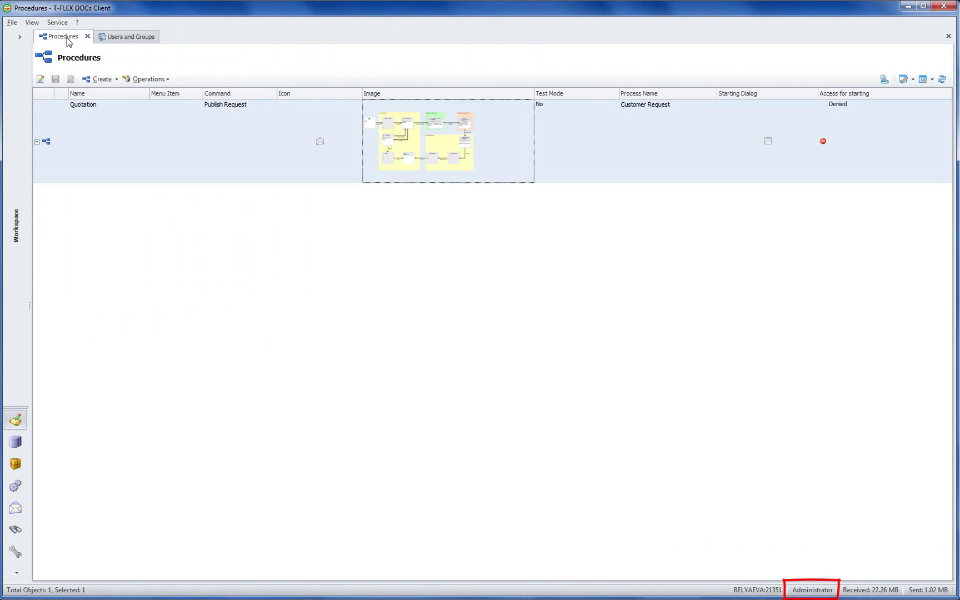
pyautogui.doubleClick(167, 129)
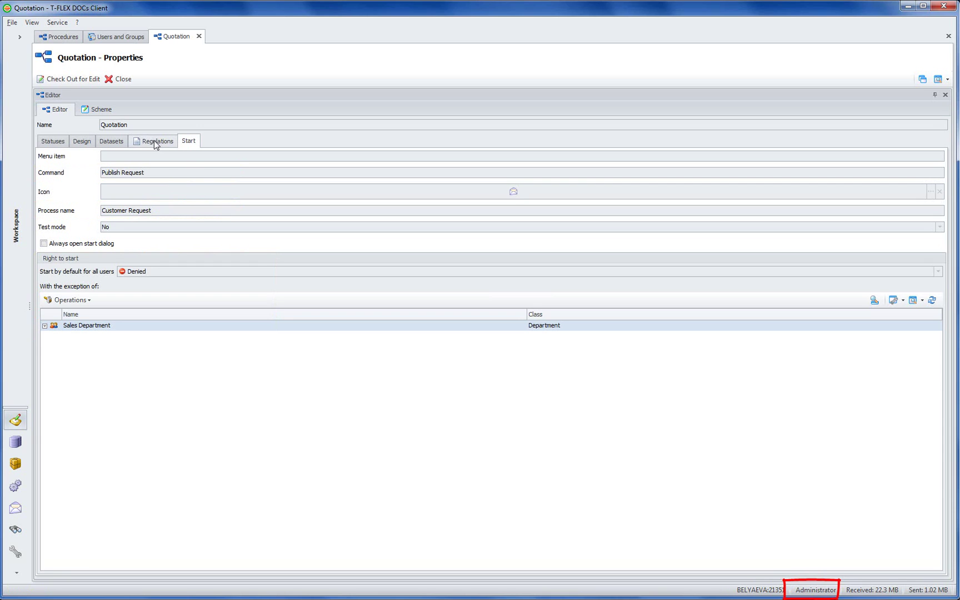
pyautogui.click(114, 142)
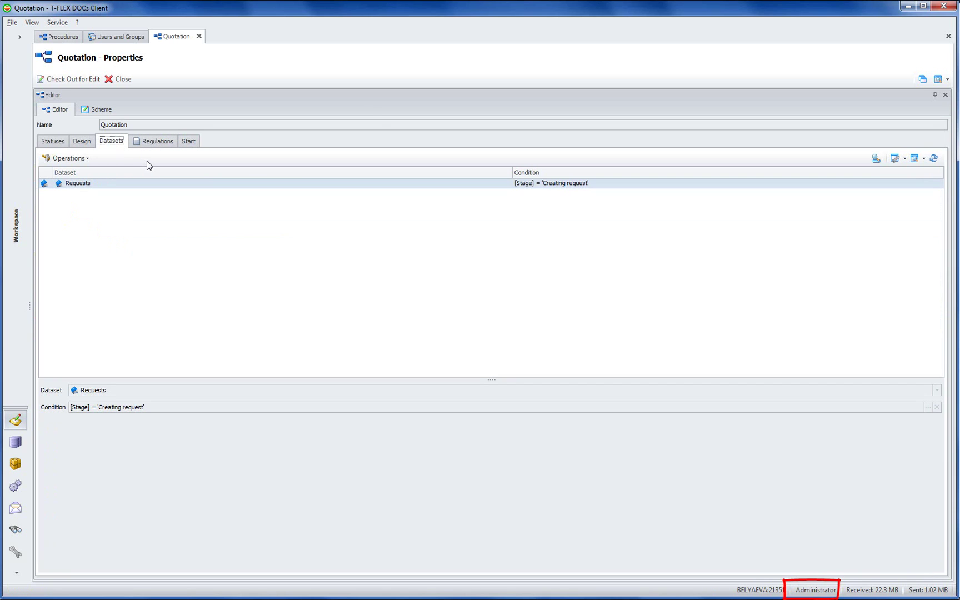
# Examine the Quotation scheme and the properties of its New request and Drawings, Documents and BOMs stages.
pyautogui.click(98, 109)
pyautogui.keyDown('ctrl'); pyautogui.scroll(3, 792, 330); pyautogui.keyUp('ctrl')
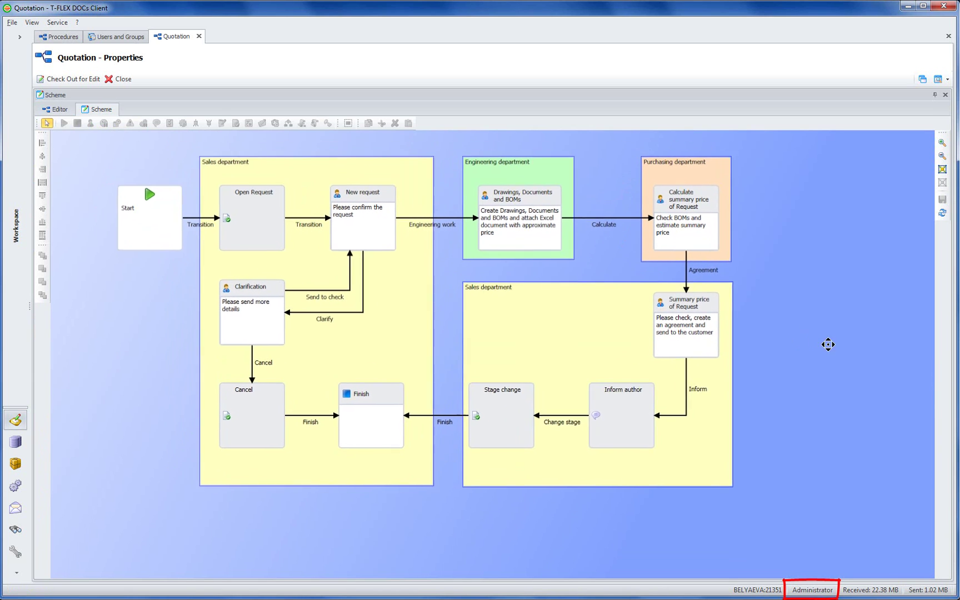
pyautogui.moveTo(850, 359); pyautogui.dragTo(865, 358)
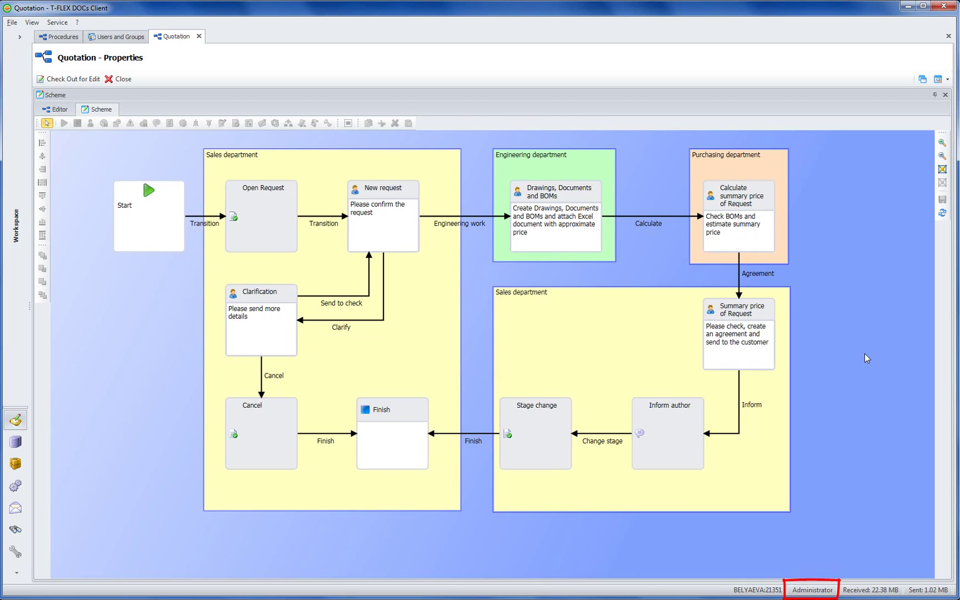
pyautogui.click(398, 242)
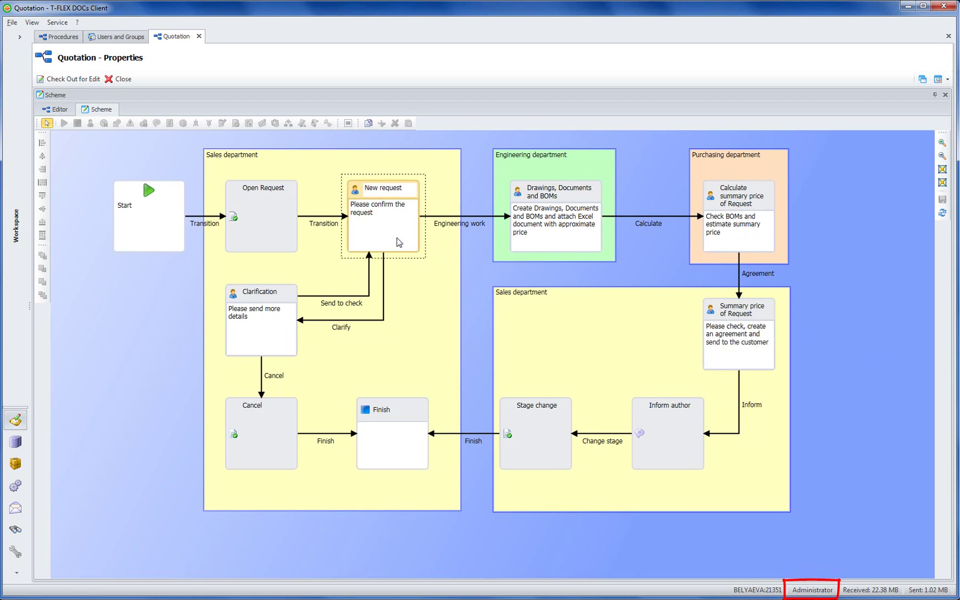
pyautogui.doubleClick(397, 242)
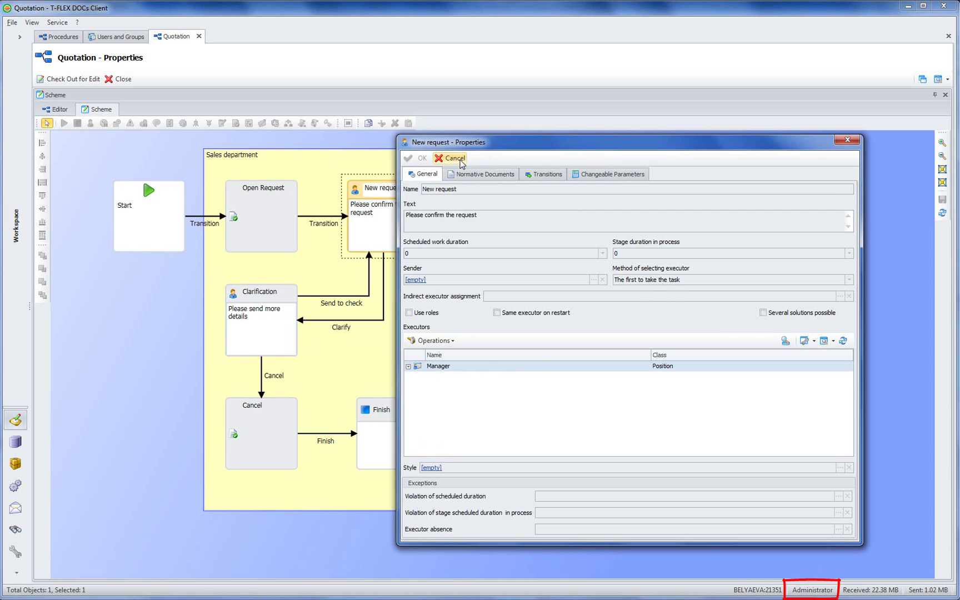
pyautogui.click(455, 159)
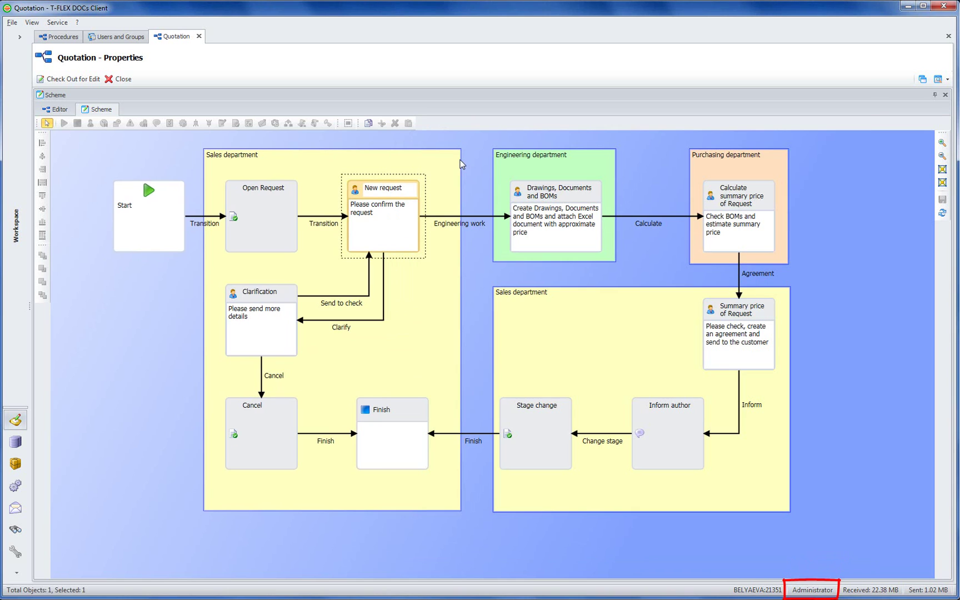
pyautogui.doubleClick(568, 192)
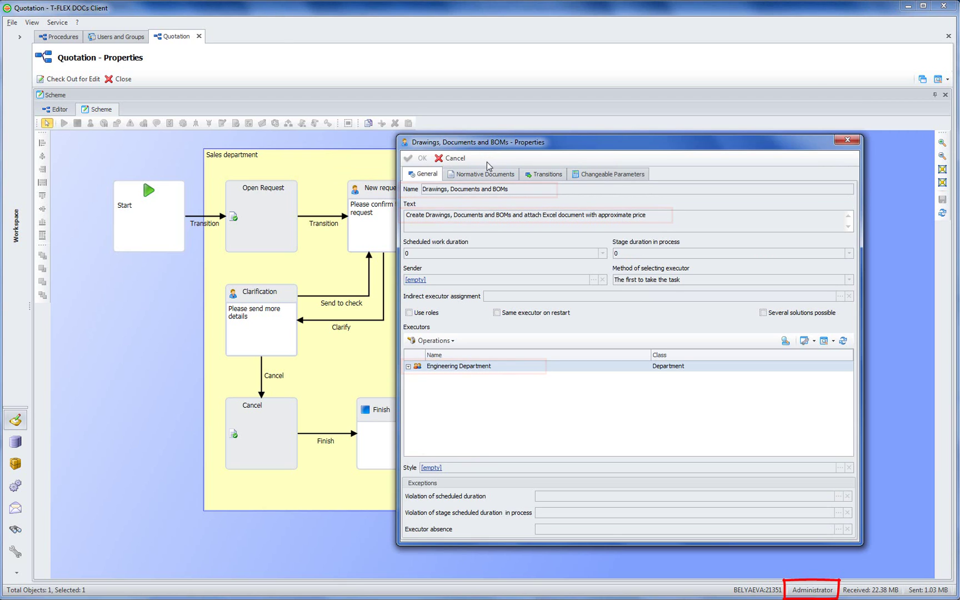
pyautogui.click(452, 158)
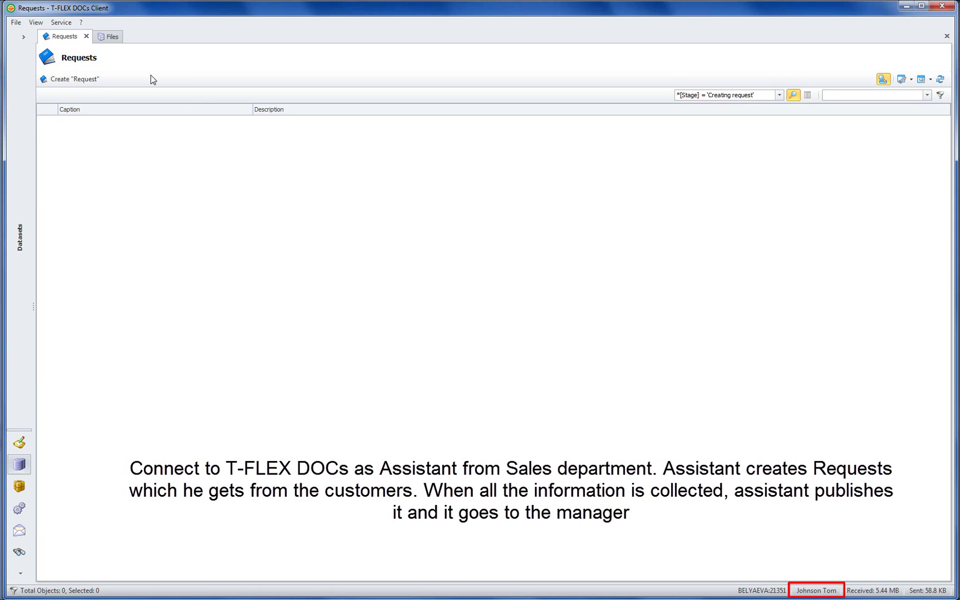
# Create a folder named Innov at the root of the Files dataset.
pyautogui.click(111, 37)
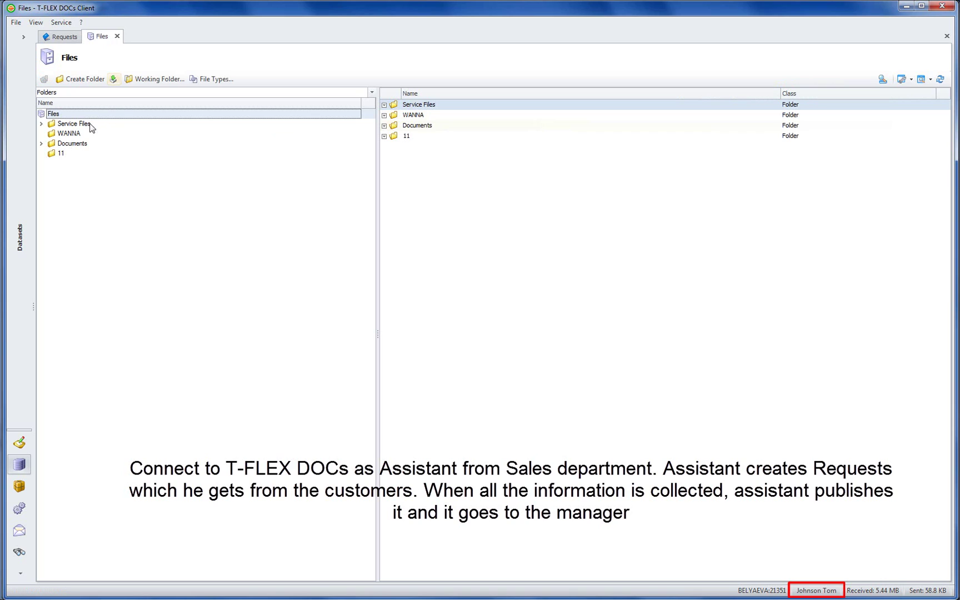
pyautogui.click(81, 79)
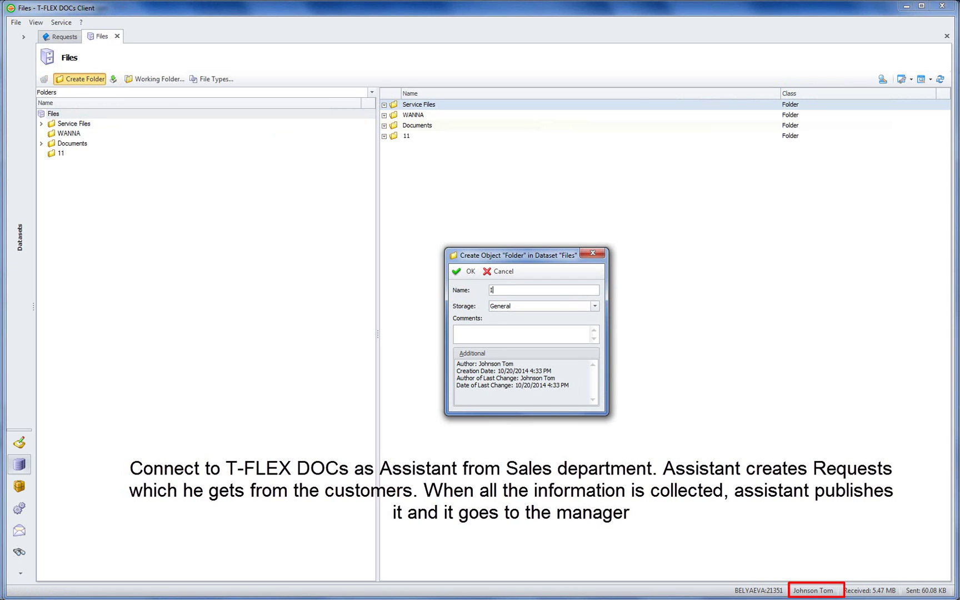
pyautogui.write('Innov')
pyautogui.click(469, 272)
# Create a subfolder named Request 1 inside the Innov folder.
pyautogui.click(63, 165)
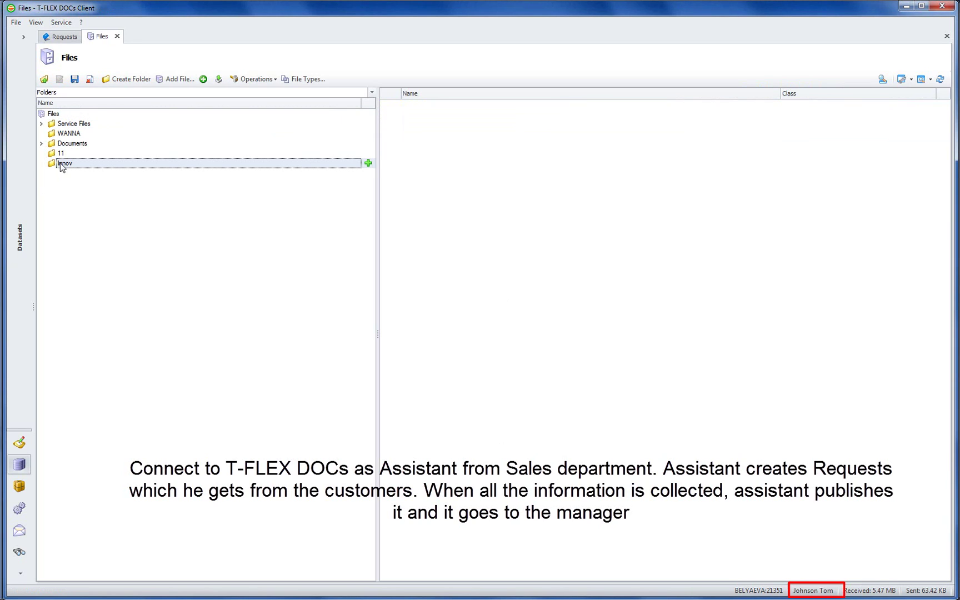
pyautogui.click(113, 80)
pyautogui.write('Req')
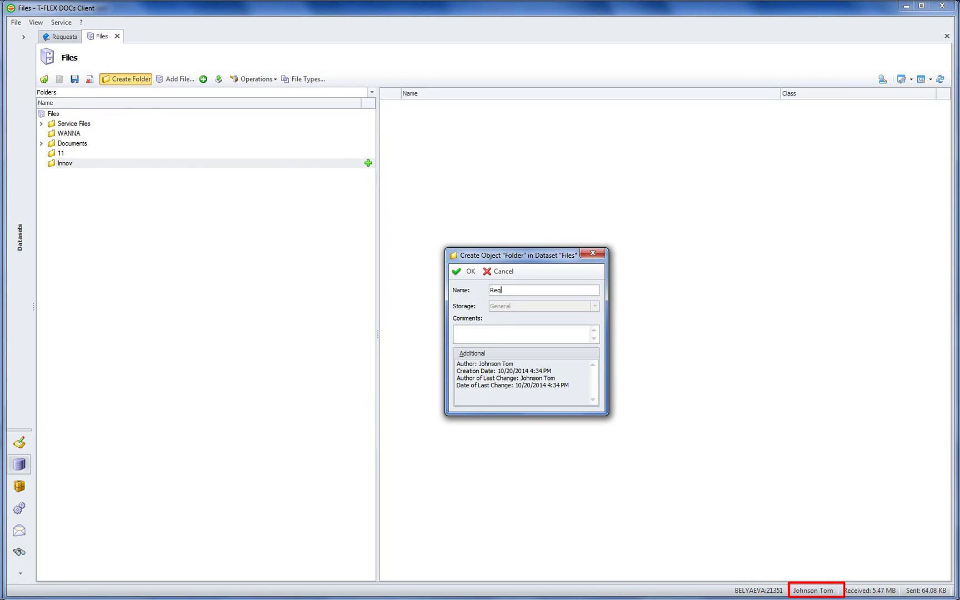
pyautogui.write('uest 1')
pyautogui.click(466, 271)
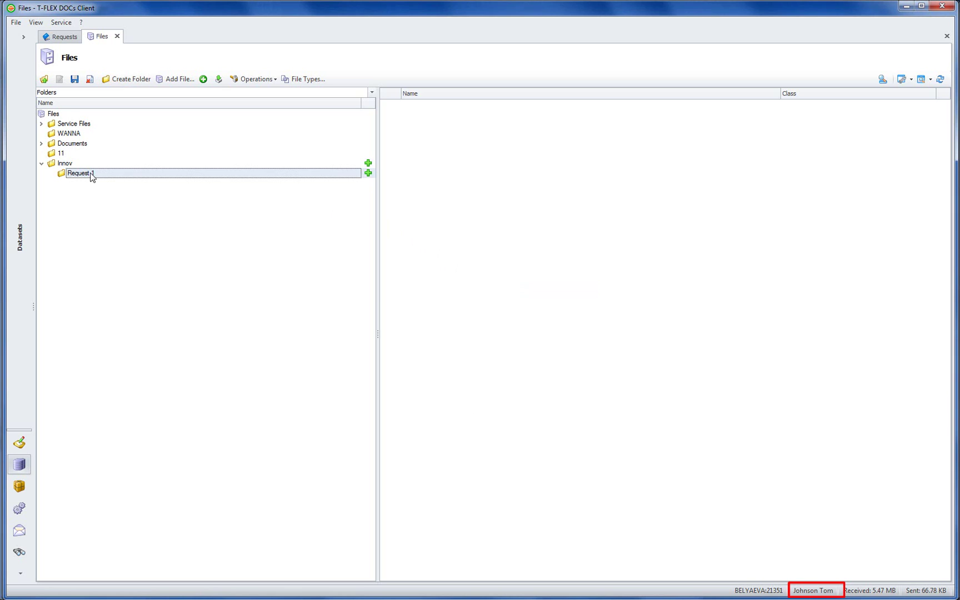
# Import stairs 1.jpg, stairs 2.jpg and stairs.jpg into the Request 1 folder and apply the changes.
pyautogui.click(204, 79)
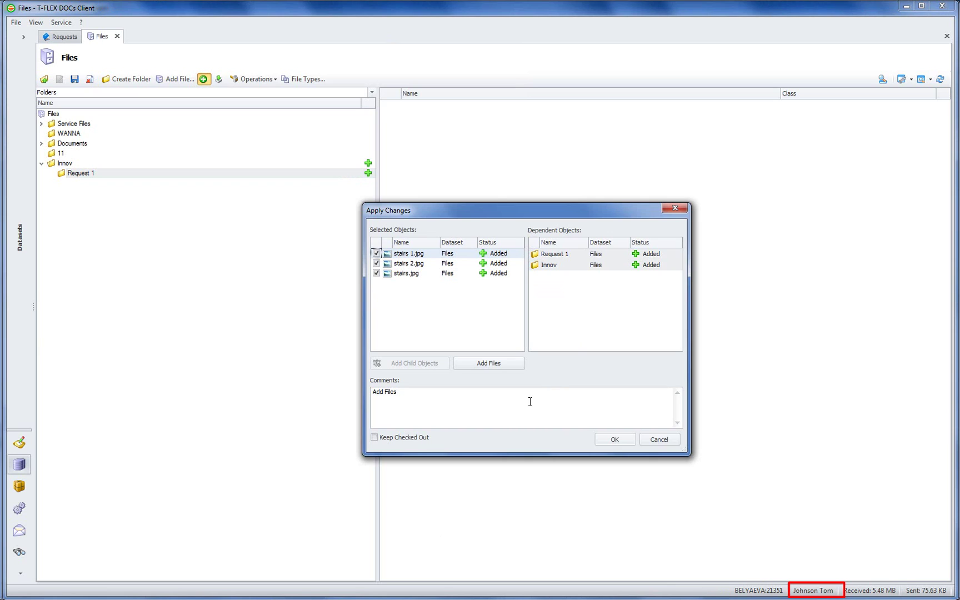
pyautogui.click(613, 439)
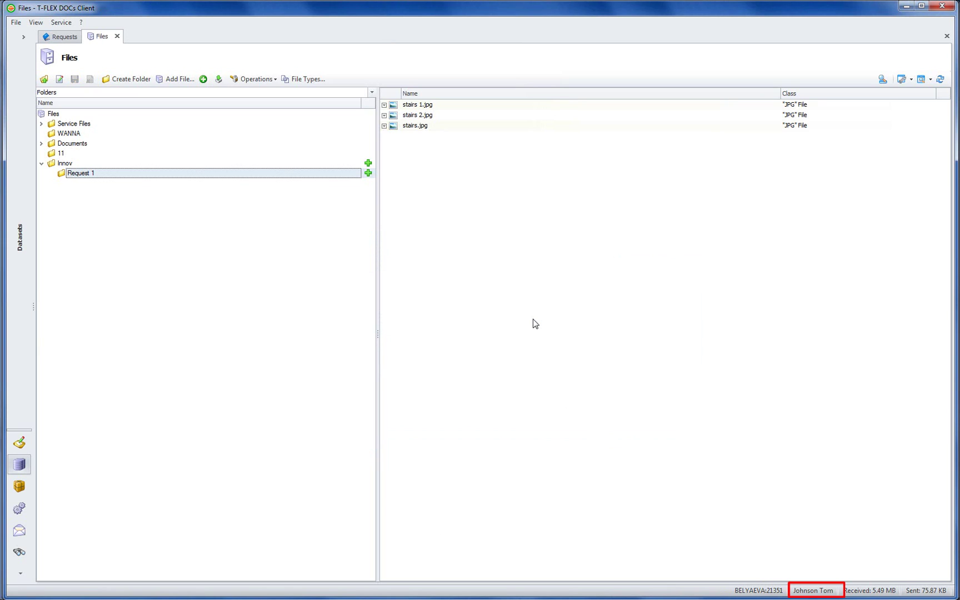
pyautogui.click(533, 319)
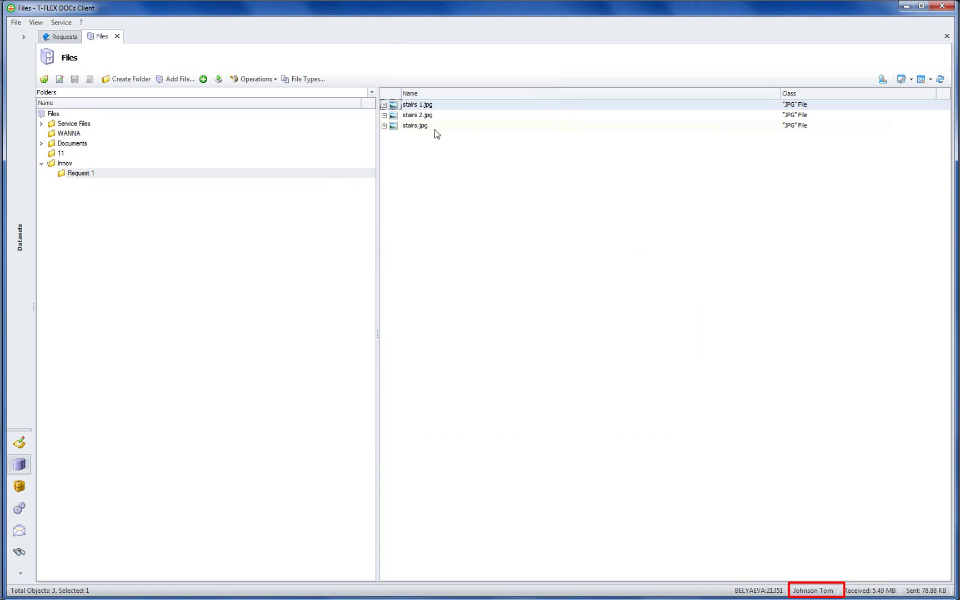
# Start a new request in the Requests dataset with the caption Request 1 and assign the existing contact from Innov.
pyautogui.click(63, 37)
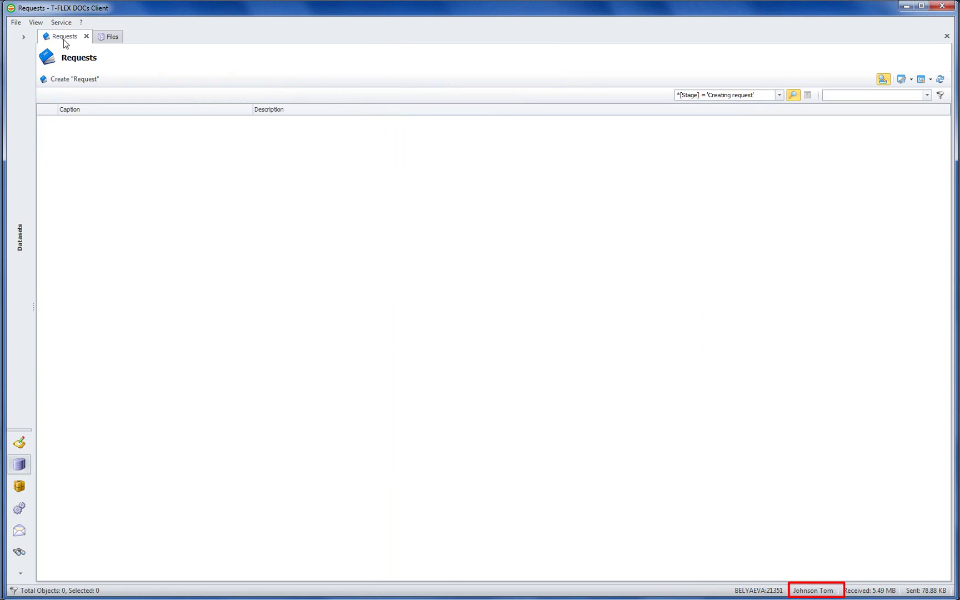
pyautogui.click(79, 85)
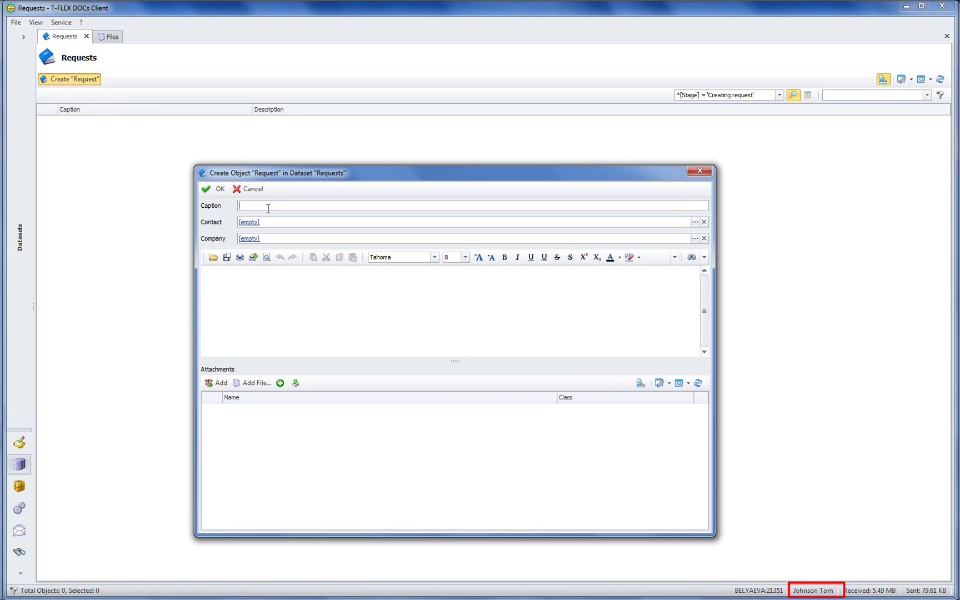
pyautogui.write('Request 1')
pyautogui.click(268, 224)
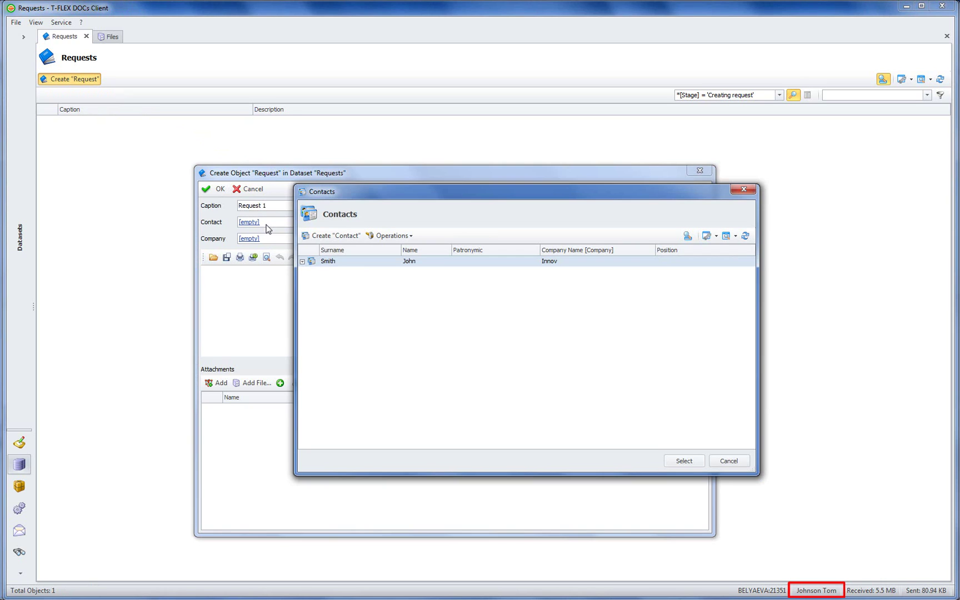
pyautogui.doubleClick(345, 265)
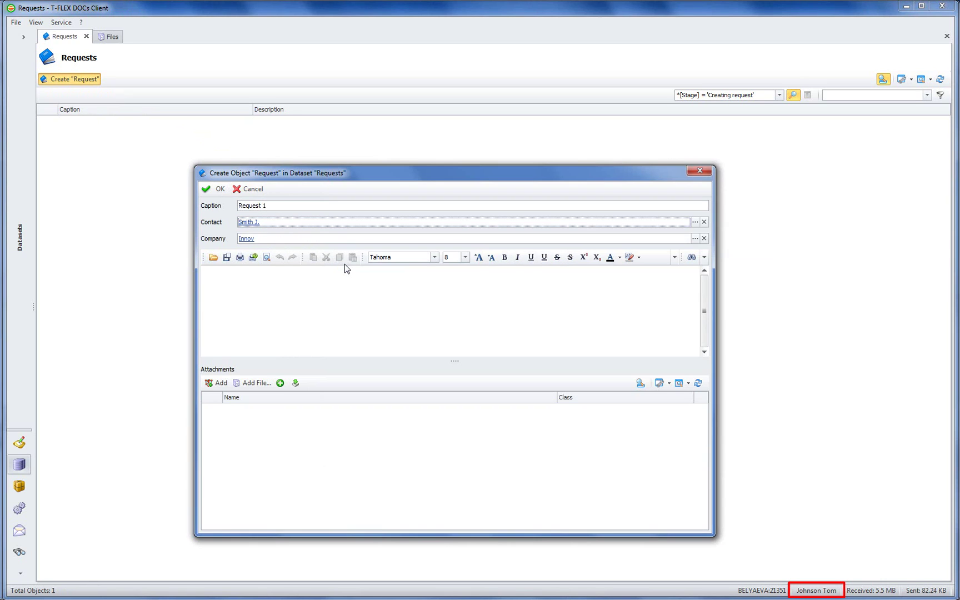
# Enter the description "Design and calculate the price of a stairs (drawings attached to the request)", adding "additional information" on a new line.
pyautogui.click(270, 293)
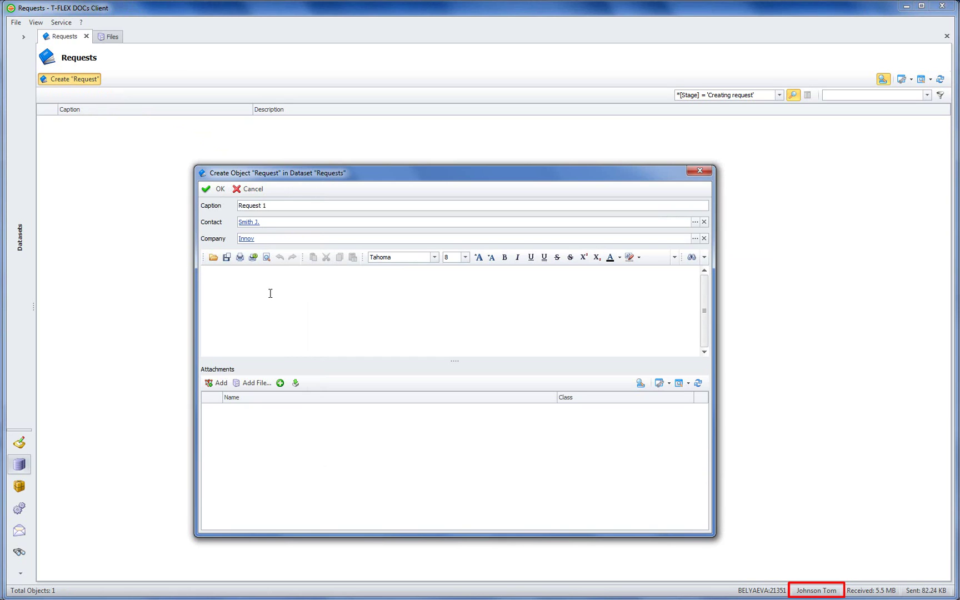
pyautogui.write('Design and calculate the price of a stairs')
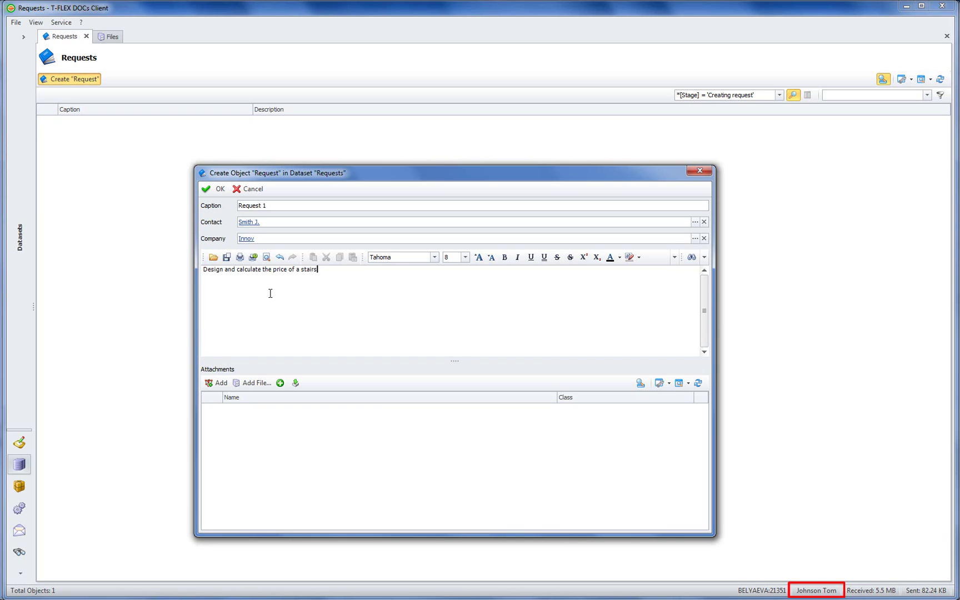
pyautogui.write(' ()')
pyautogui.write('drawing')
pyautogui.write('s')
pyautogui.write(' attached ')
pyautogui.write('to the requ')
pyautogui.write('est')
pyautogui.click(433, 325)
pyautogui.press('Return')
pyautogui.write('addition')
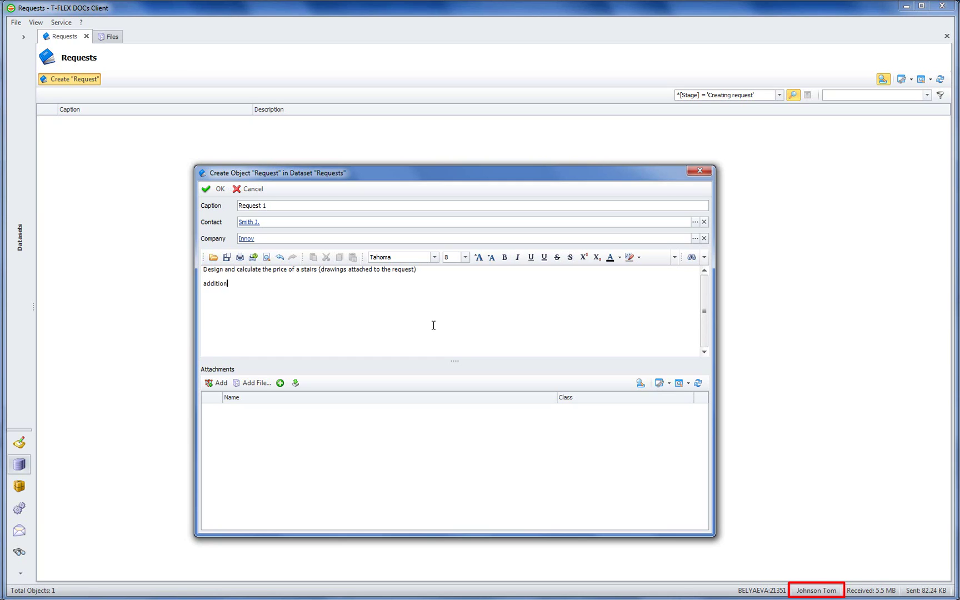
pyautogui.write('al information')
# Attach stairs 1.jpg, stairs 2.jpg and stairs.jpg from the Innov folder's Request 1 subfolder to the request.
pyautogui.click(218, 382)
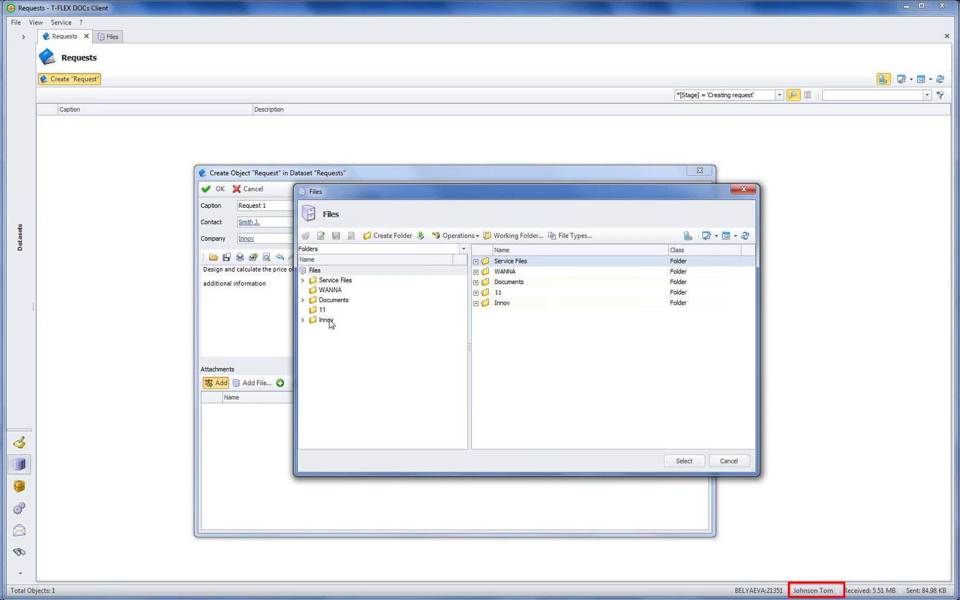
pyautogui.click(303, 320)
pyautogui.click(339, 329)
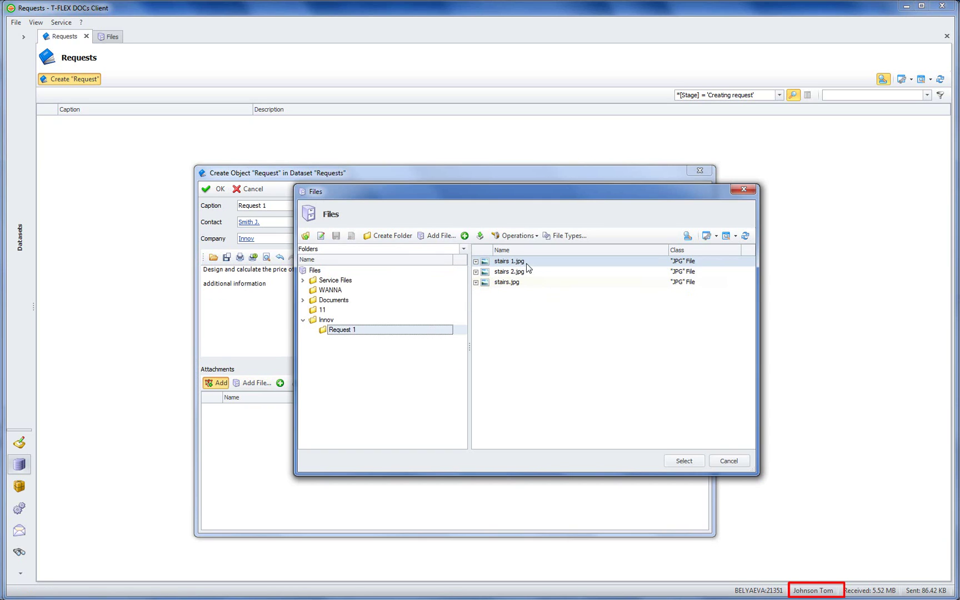
pyautogui.click(526, 262)
pyautogui.keyDown('shift'); pyautogui.click(517, 283); pyautogui.keyUp('shift')
pyautogui.click(684, 461)
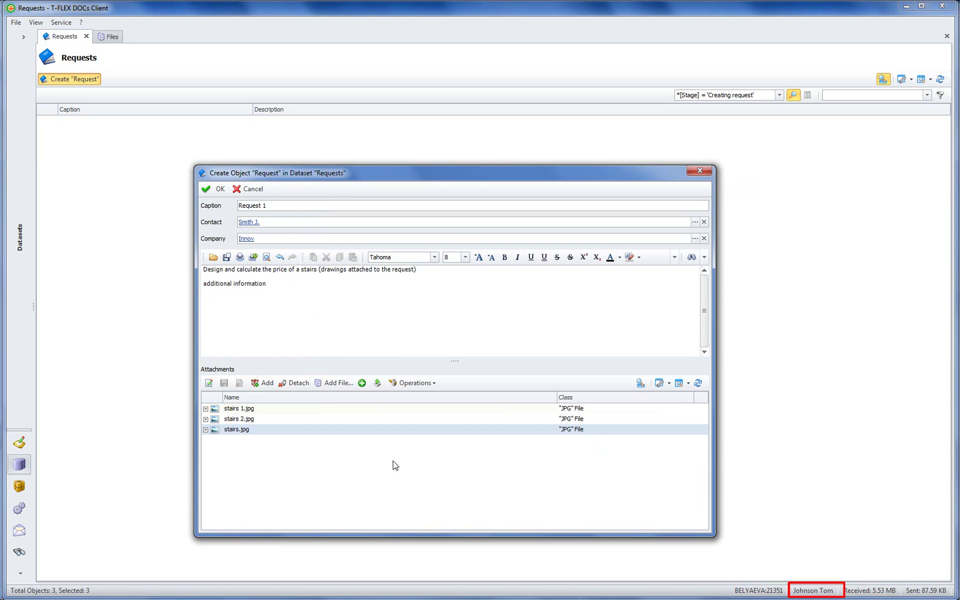
# Save Request 1 and publish it with the Publish Request command.
pyautogui.click(214, 191)
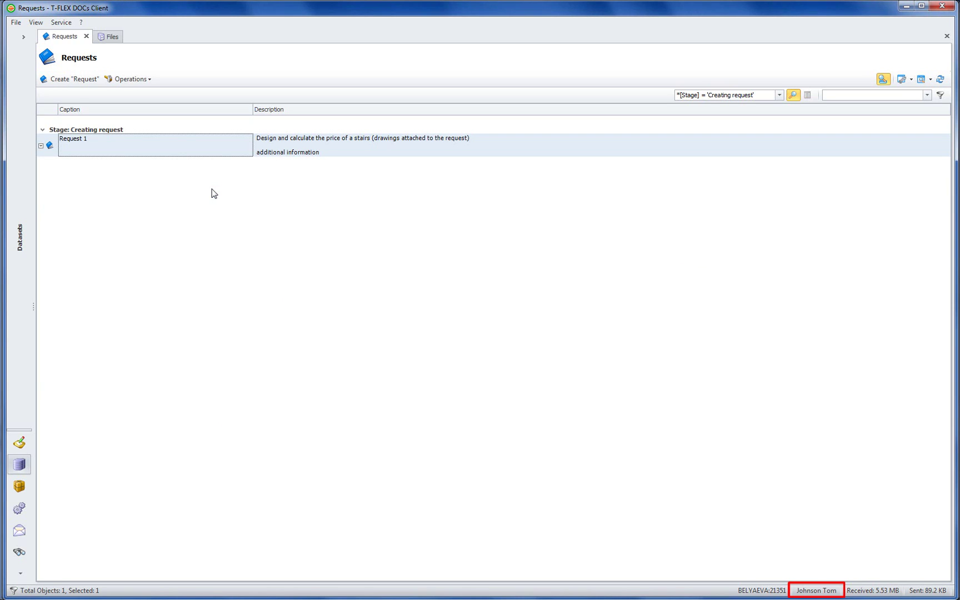
pyautogui.rightClick(149, 143)
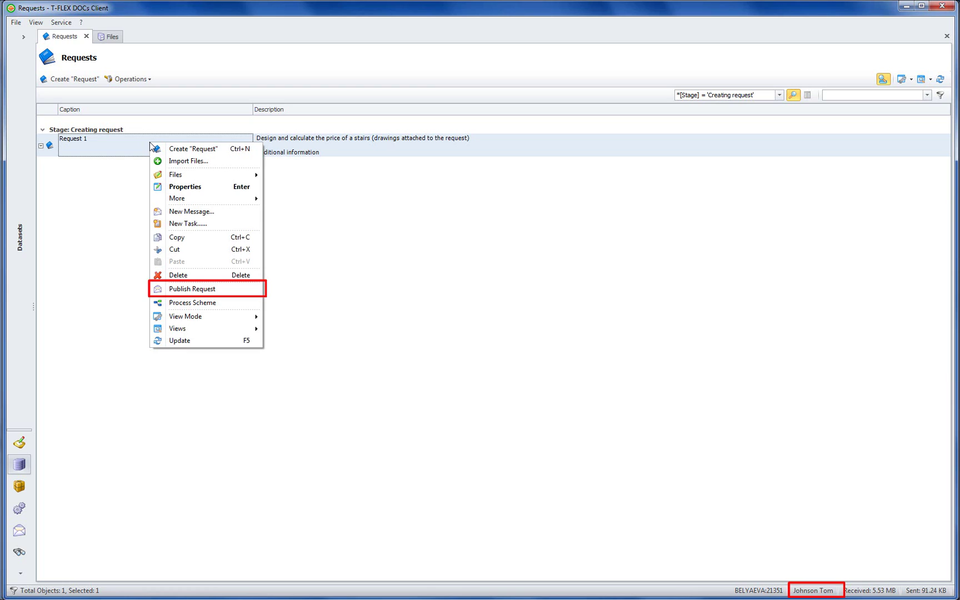
pyautogui.click(213, 290)
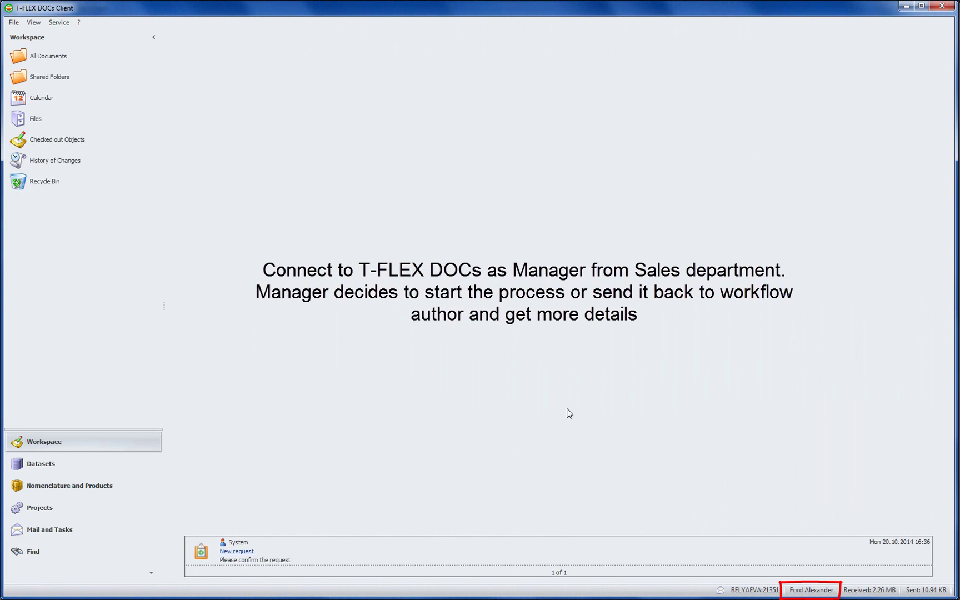
# Open the New request task from its notification and review Request 1's description and attached stairs images.
pyautogui.click(248, 552)
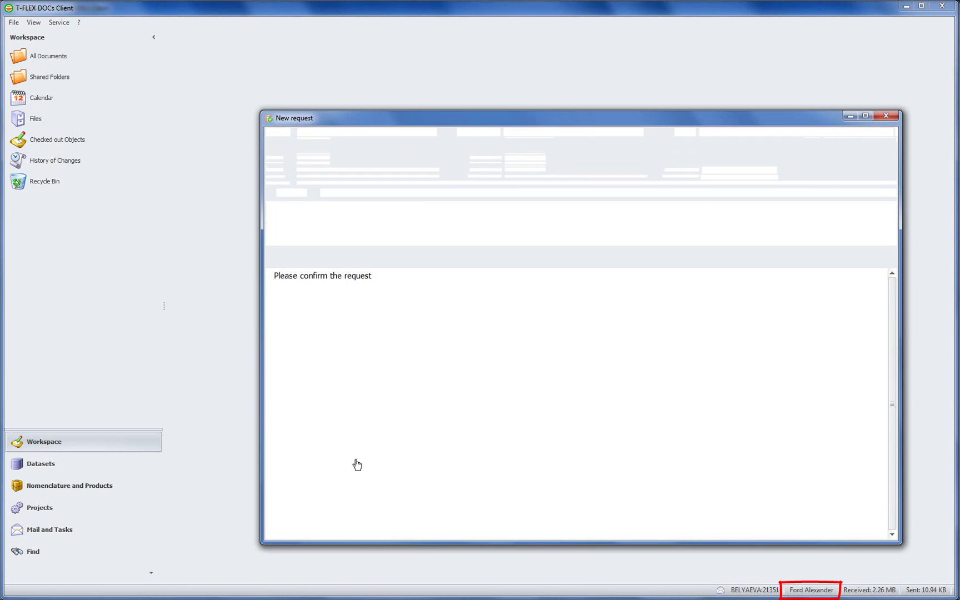
pyautogui.moveTo(403, 313); pyautogui.dragTo(271, 315)
pyautogui.click(391, 332)
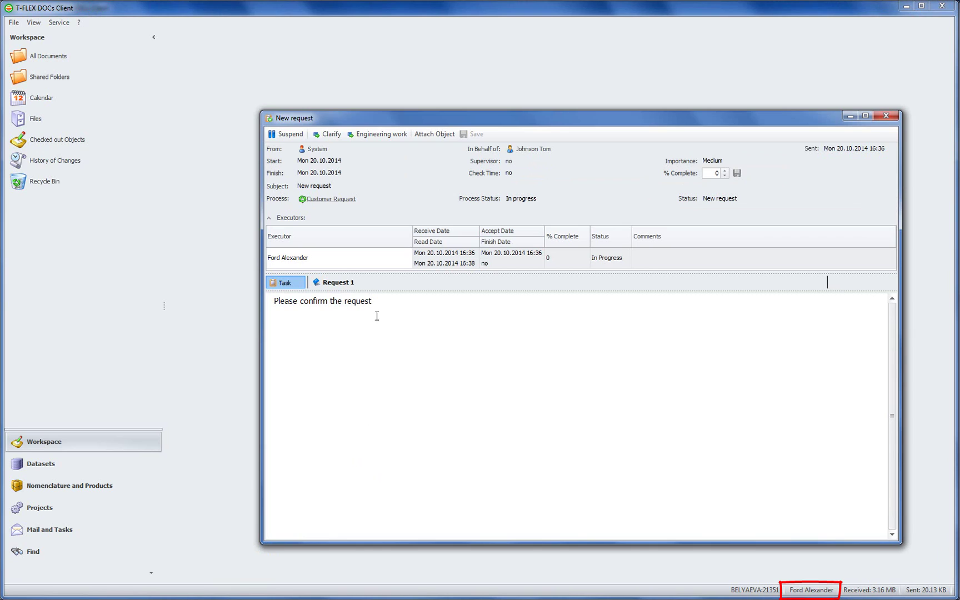
pyautogui.click(349, 285)
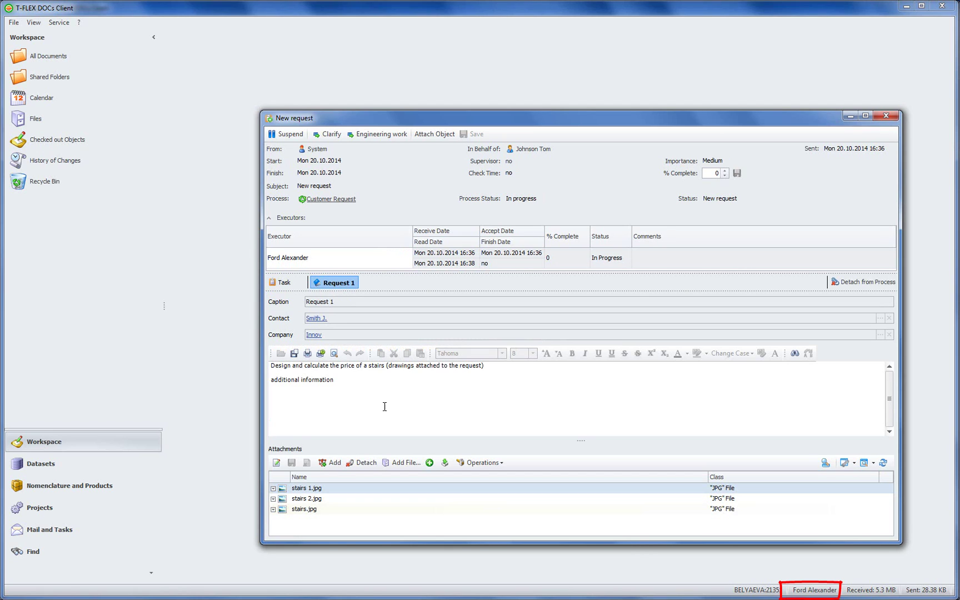
pyautogui.click(308, 507)
pyautogui.click(315, 489)
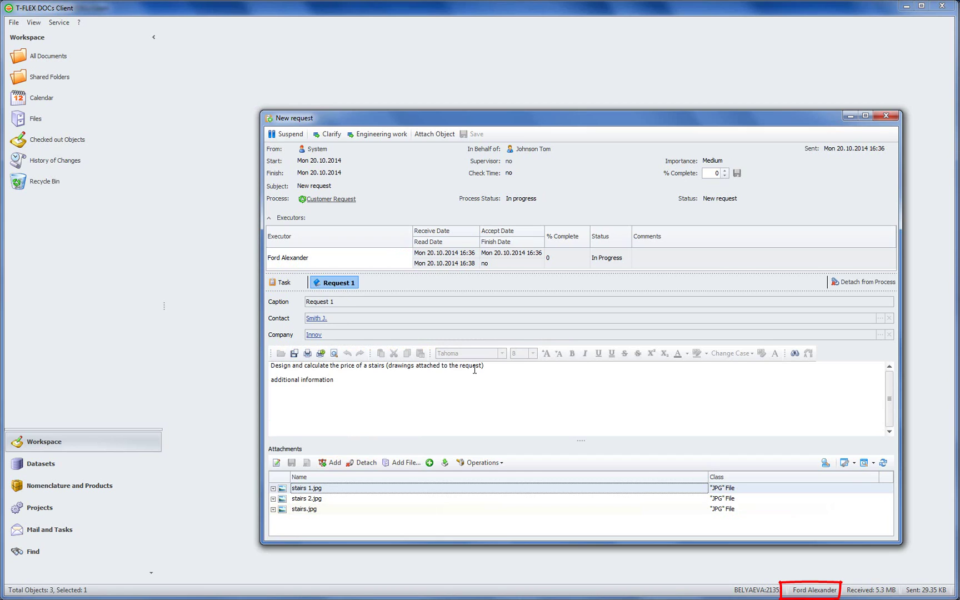
# Complete the New request task with the Engineering work transition and close the task window.
pyautogui.click(392, 137)
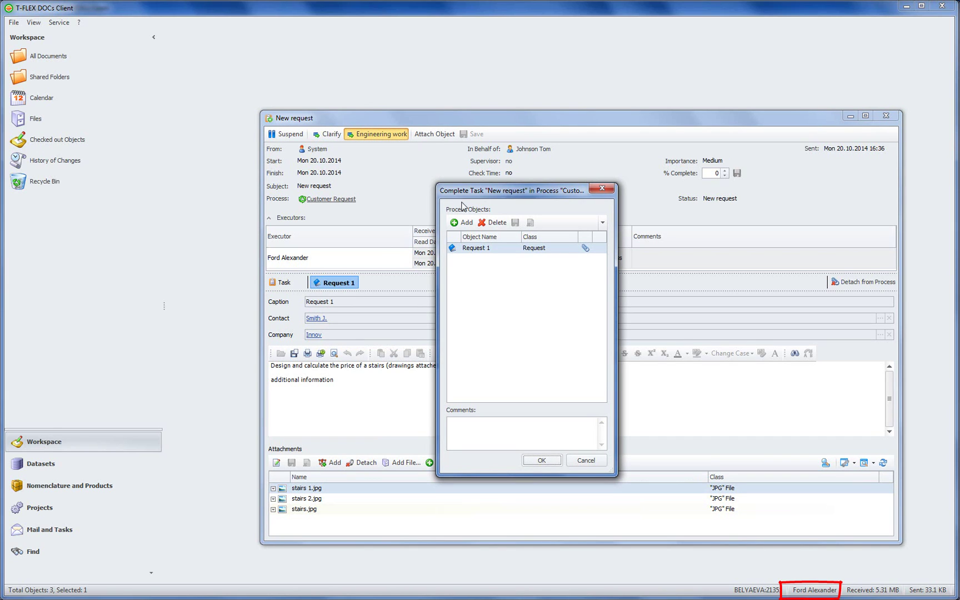
pyautogui.click(541, 460)
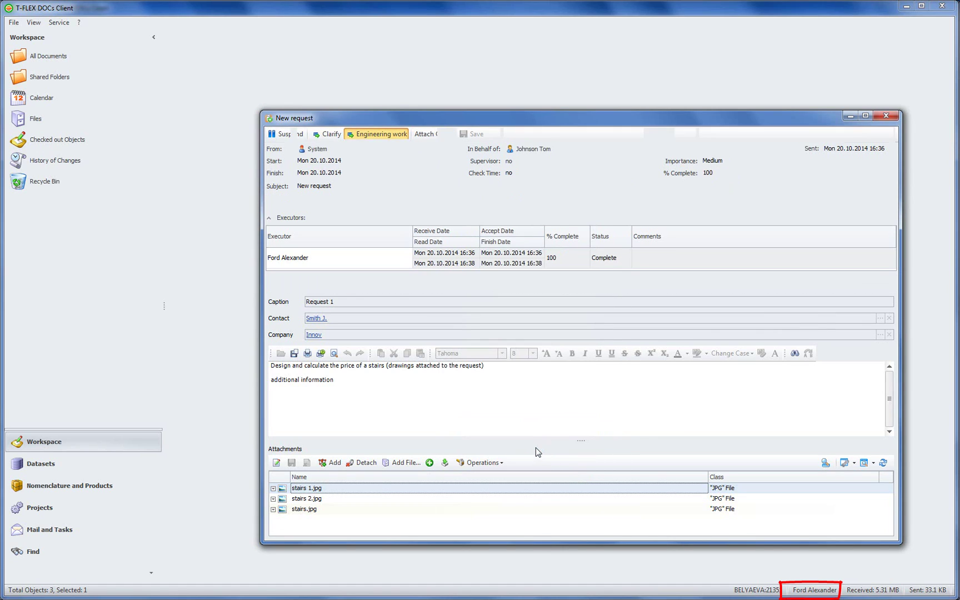
pyautogui.click(885, 117)
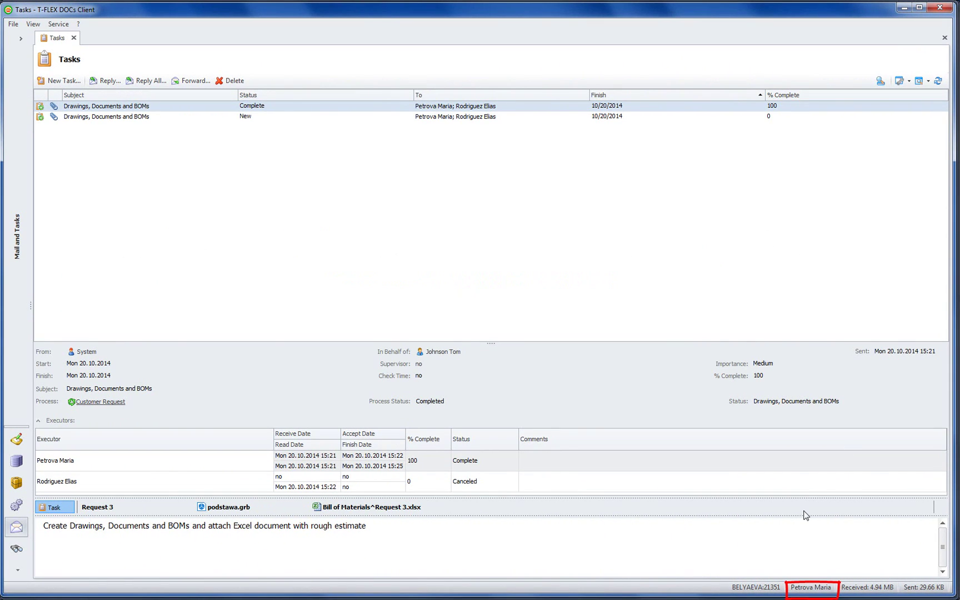
# Open the new Drawings, Documents and BOMs task, review its instructions and Request 1, and accept it.
pyautogui.doubleClick(138, 120)
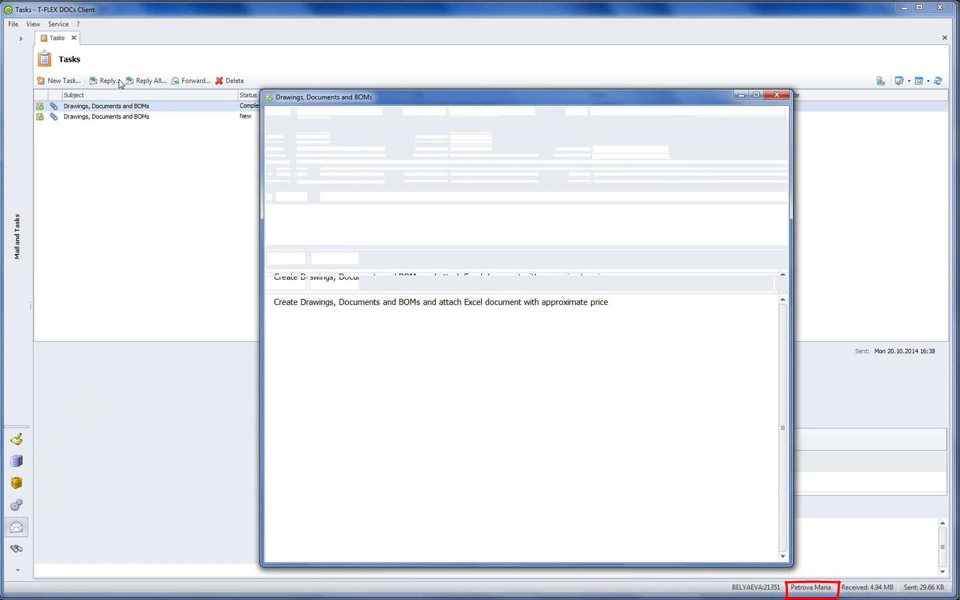
pyautogui.click(73, 38)
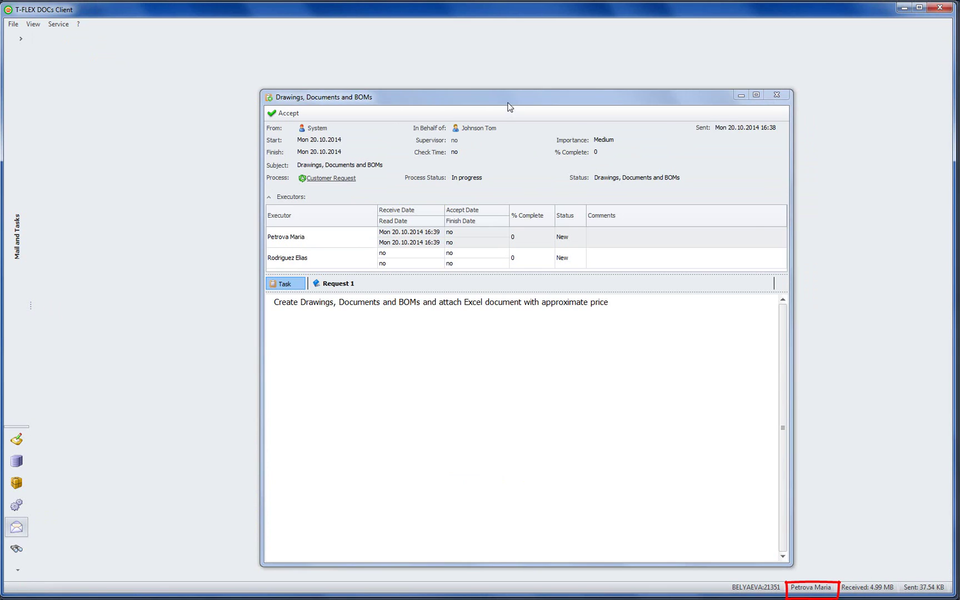
pyautogui.moveTo(508, 102); pyautogui.dragTo(452, 70)
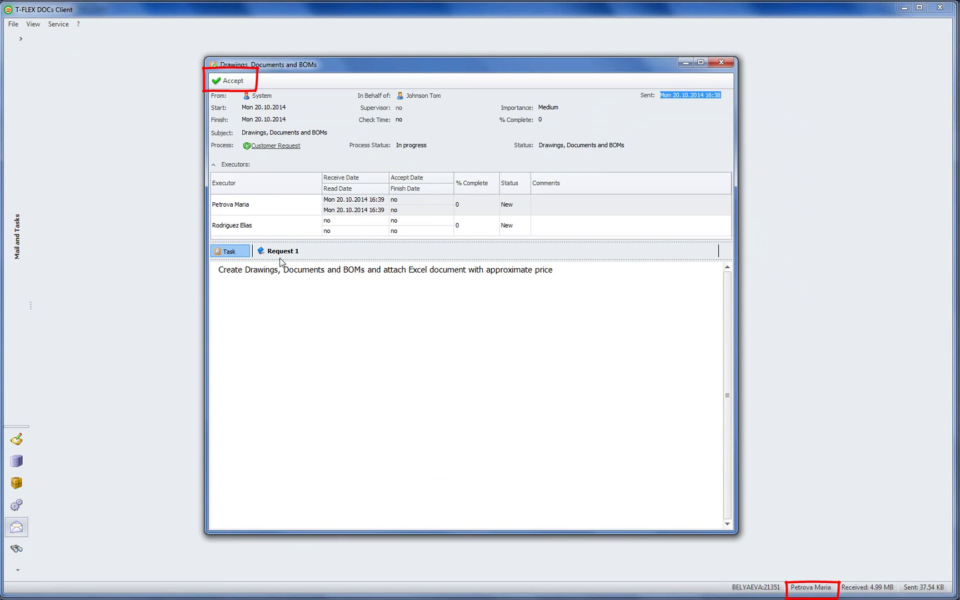
pyautogui.moveTo(237, 270); pyautogui.dragTo(550, 272)
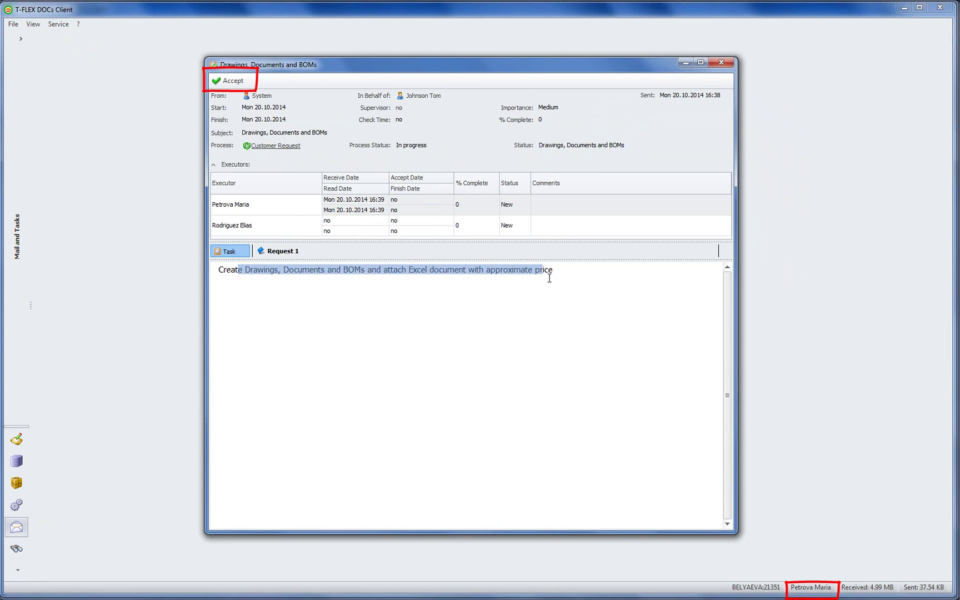
pyautogui.click(431, 280)
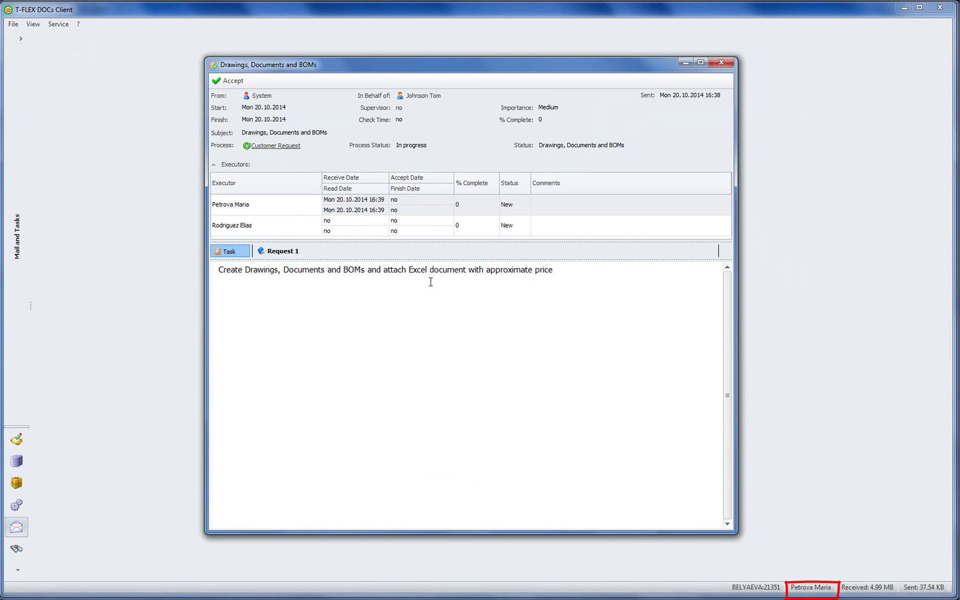
pyautogui.click(268, 252)
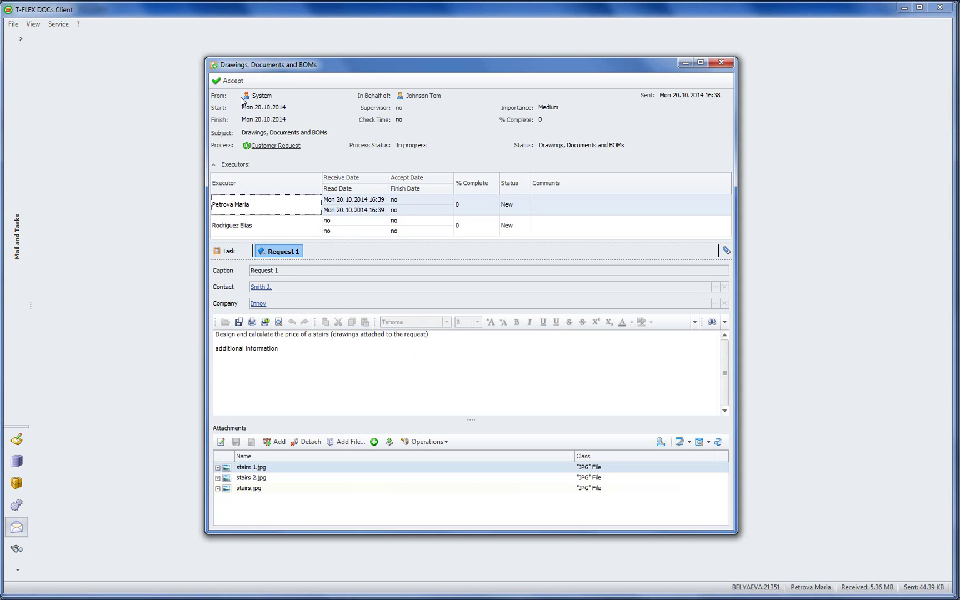
pyautogui.click(228, 81)
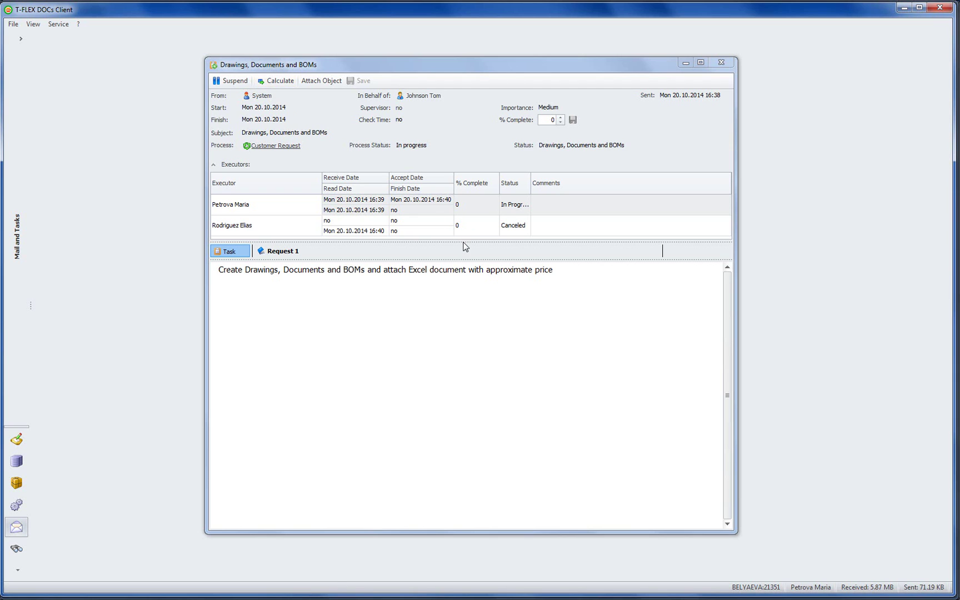
# Attach Bill of Materials^Request 3.xlsx and the drawings HBB.grb through Nastil_V2.GRB to the task, adding the drawings to Innov's Request 1 folder.
pyautogui.click(321, 81)
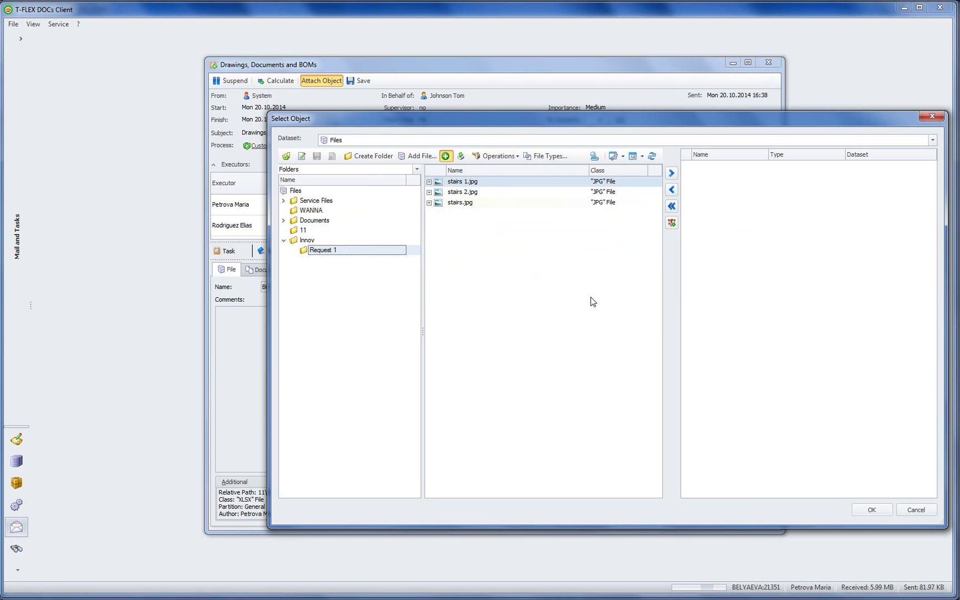
pyautogui.press('Return')
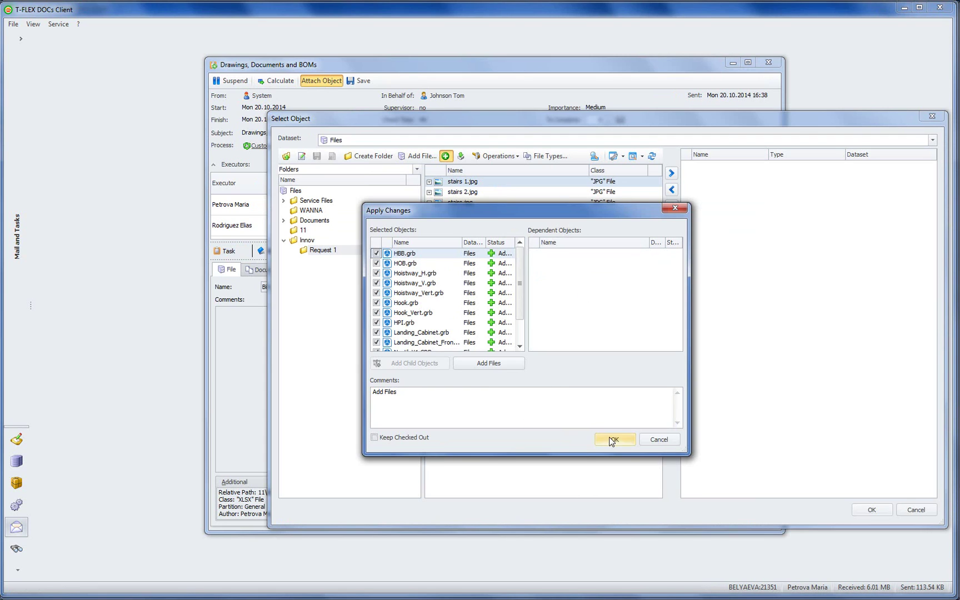
pyautogui.click(613, 439)
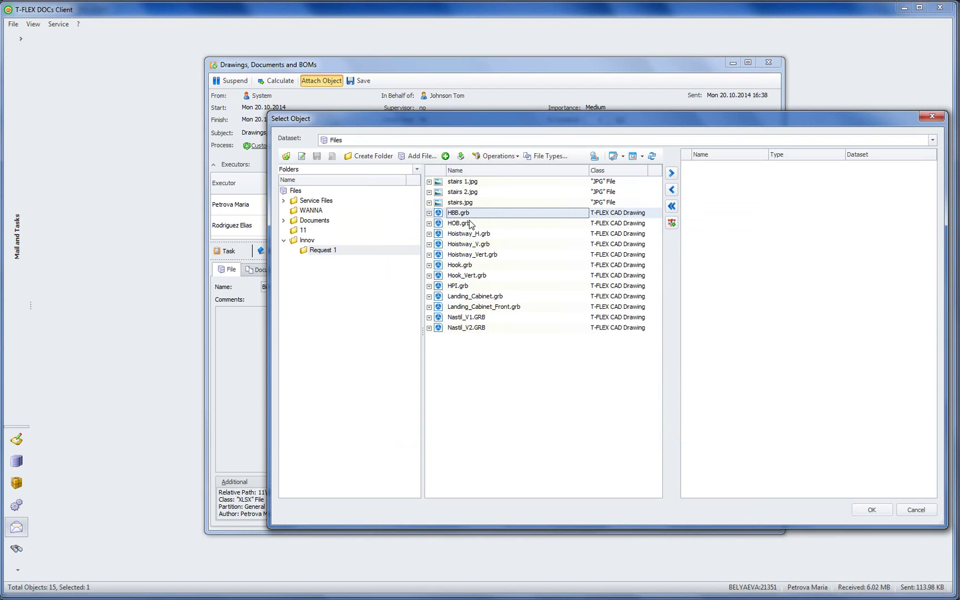
pyautogui.keyDown('shift'); pyautogui.click(491, 328); pyautogui.keyUp('shift')
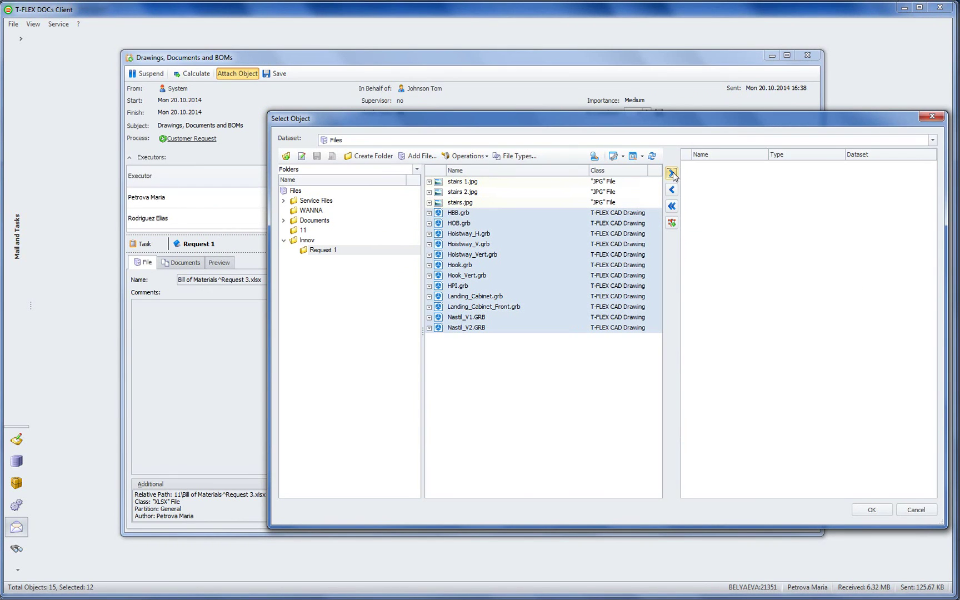
pyautogui.click(671, 174)
pyautogui.click(881, 509)
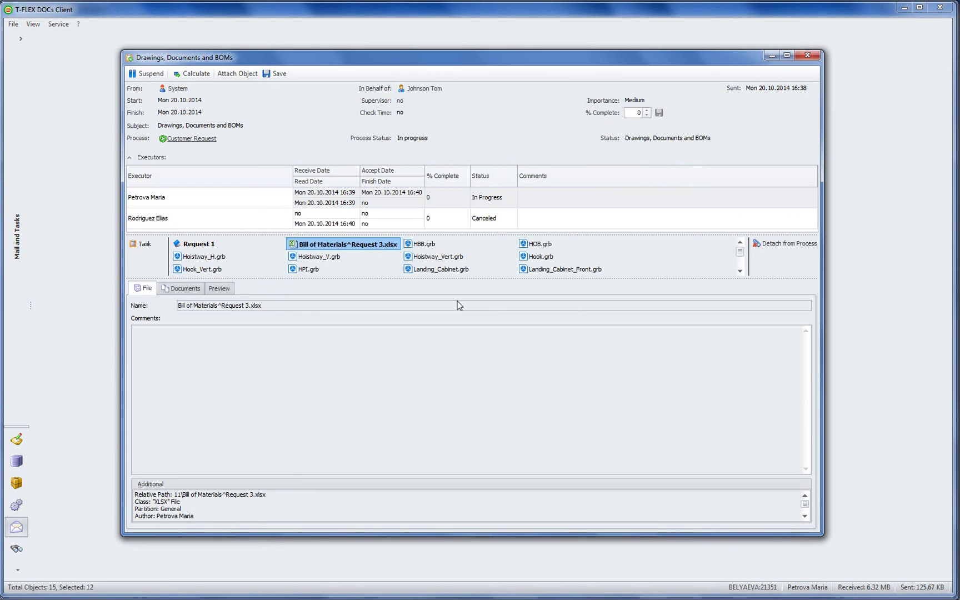
# Complete the task with the Calculate transition, attaching all drawings from HBB.grb to Nastil_V2.GRB to the process, and close the task window.
pyautogui.click(196, 75)
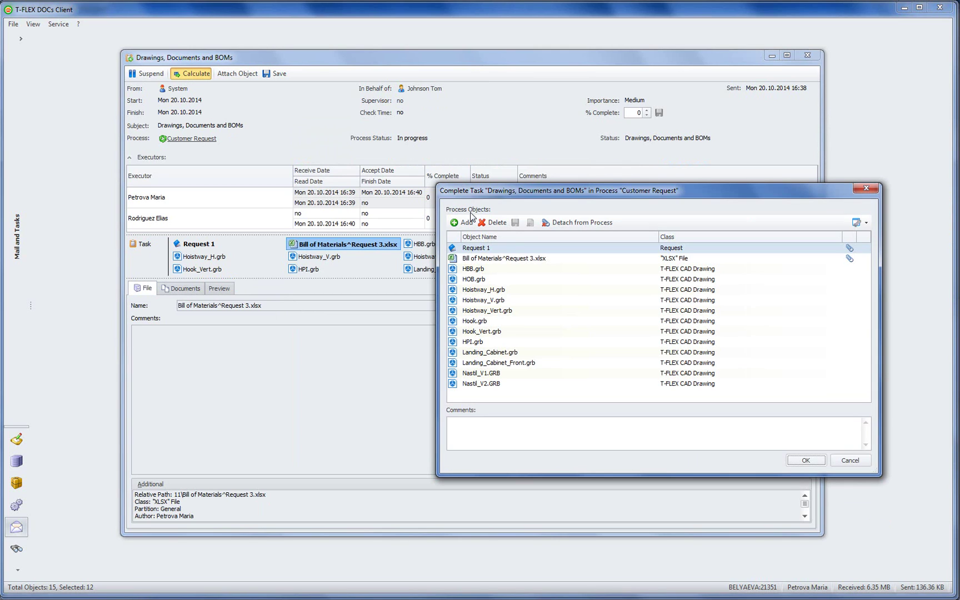
pyautogui.click(503, 260)
pyautogui.click(607, 269)
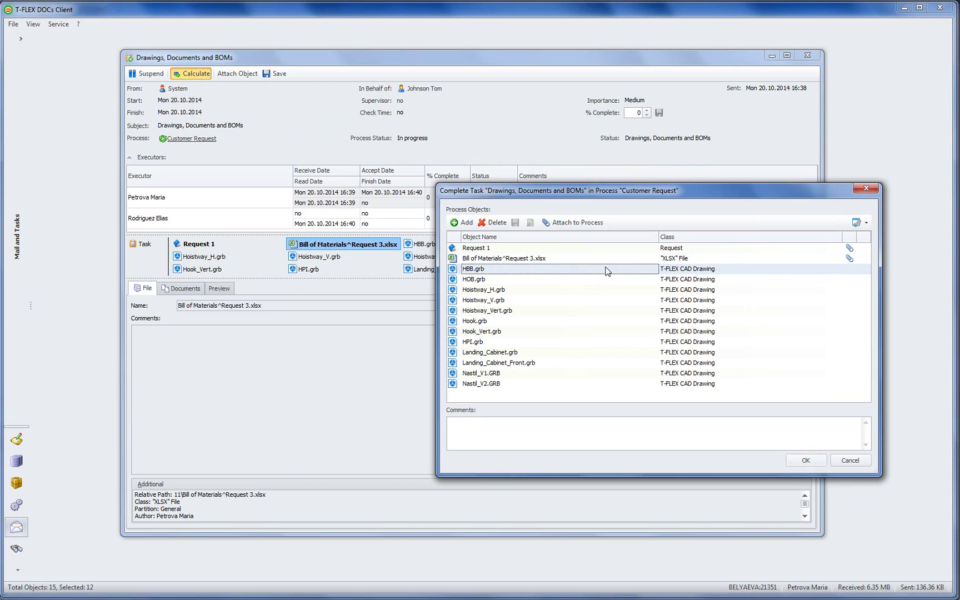
pyautogui.keyDown('shift'); pyautogui.click(599, 384); pyautogui.keyUp('shift')
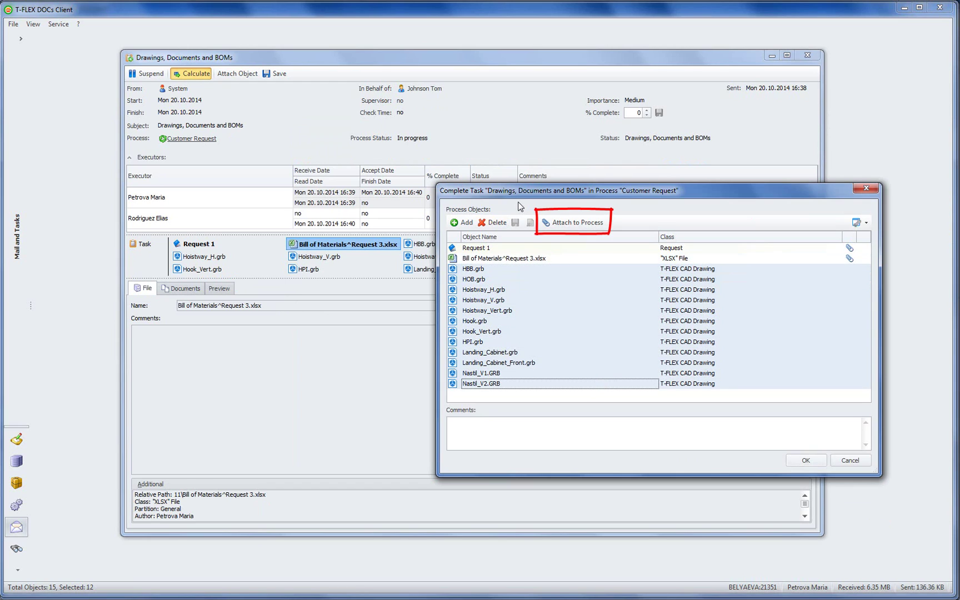
pyautogui.click(572, 222)
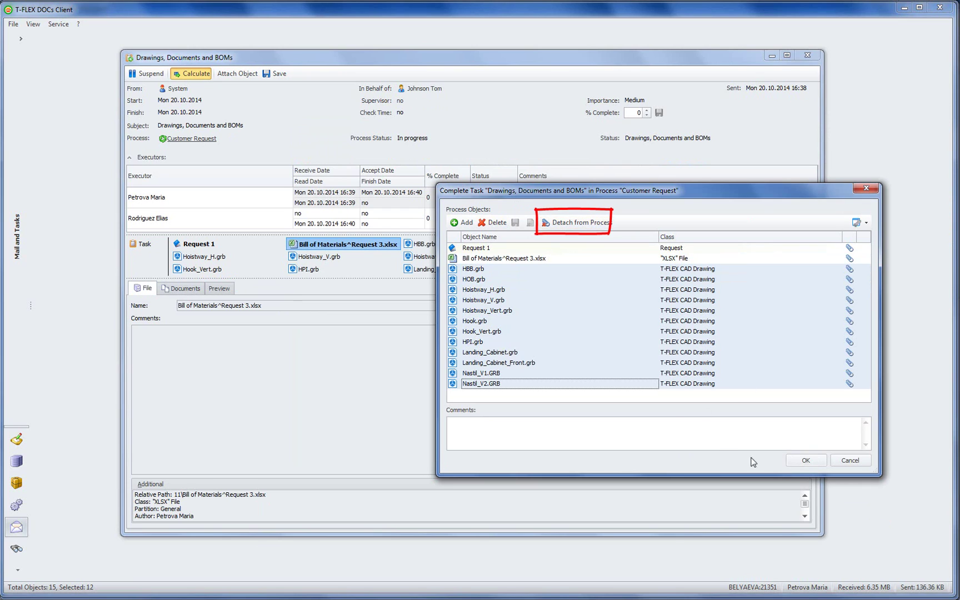
pyautogui.click(806, 460)
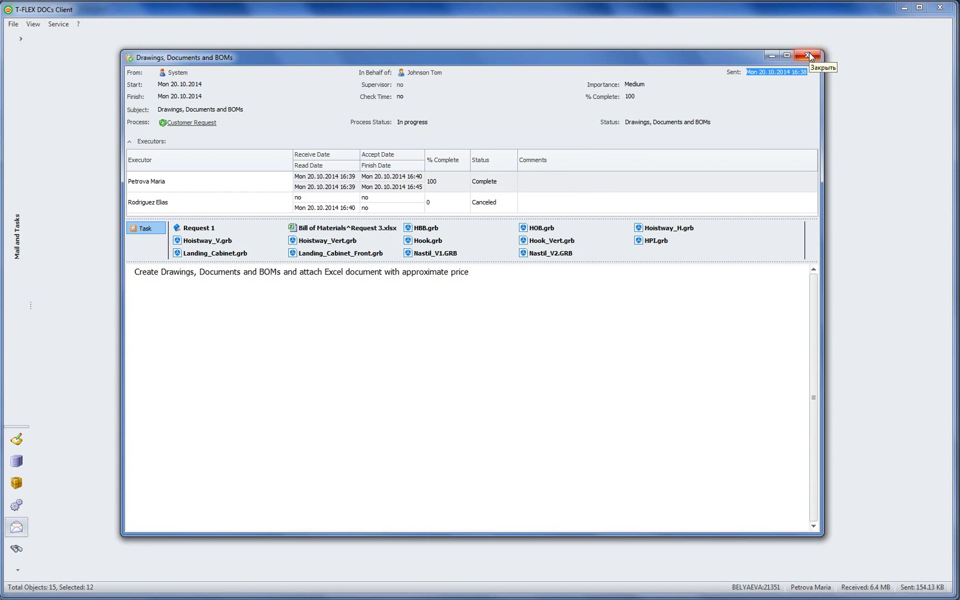
pyautogui.click(809, 55)
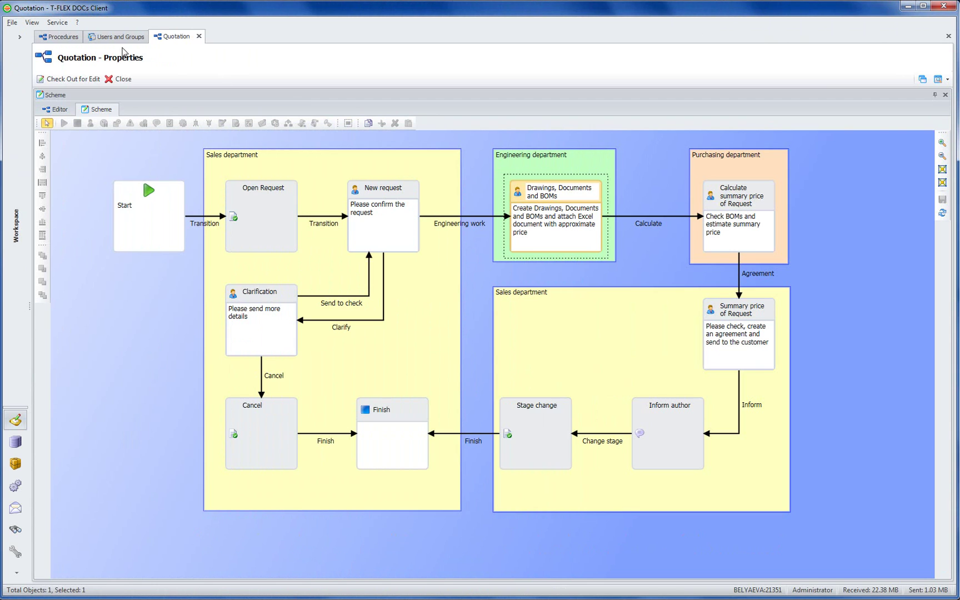
# Open the Process Scheme of Request 1 from the Requests dataset and examine how far the request has moved through the departments.
pyautogui.click(19, 36)
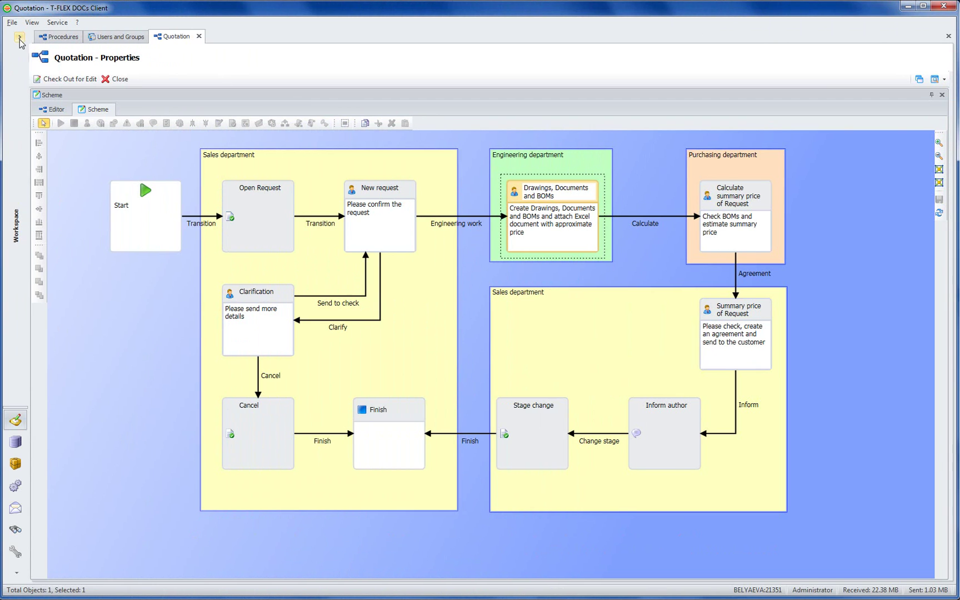
pyautogui.click(134, 202)
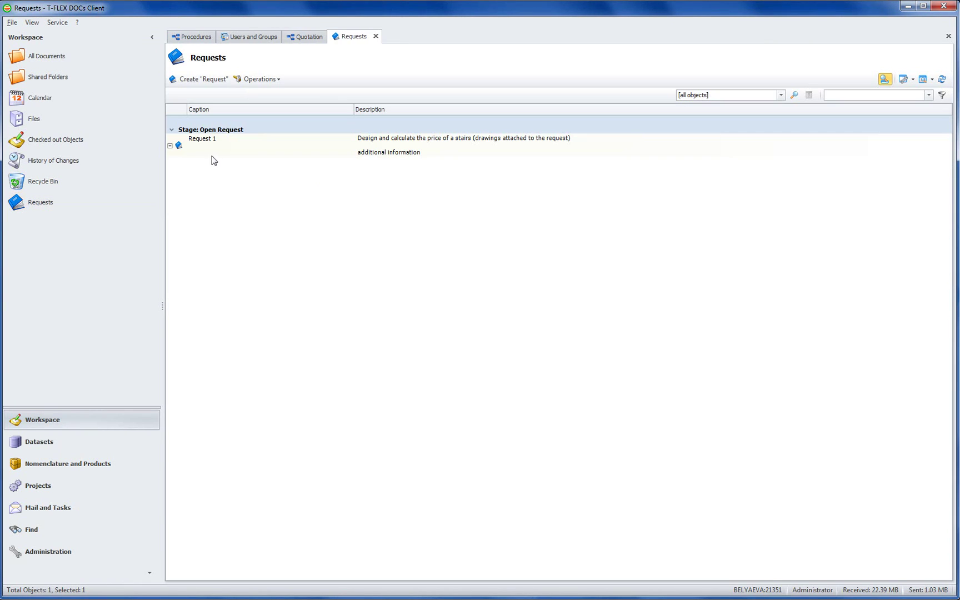
pyautogui.click(204, 145)
pyautogui.rightClick(203, 145)
pyautogui.rightClick(207, 147)
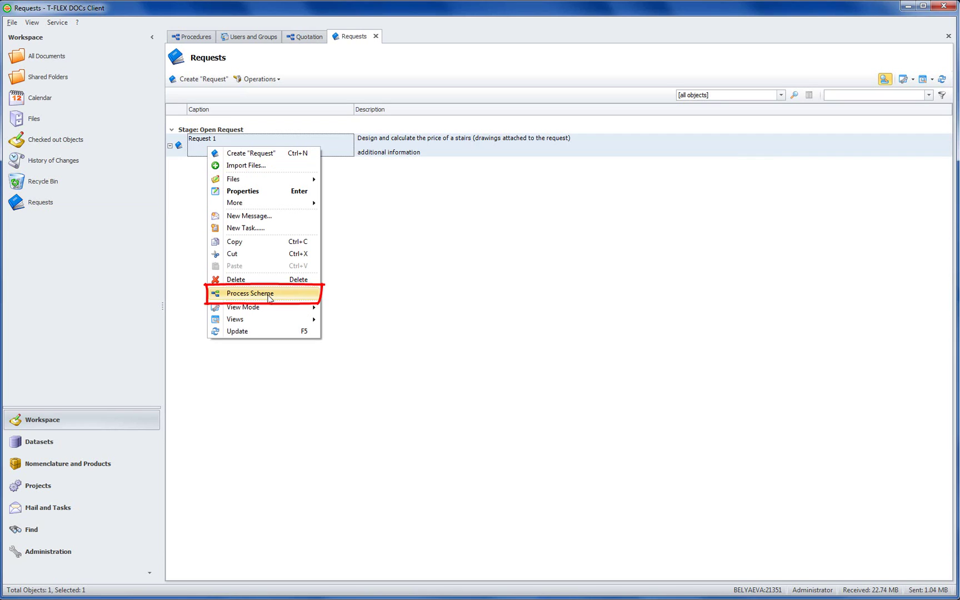
pyautogui.click(269, 294)
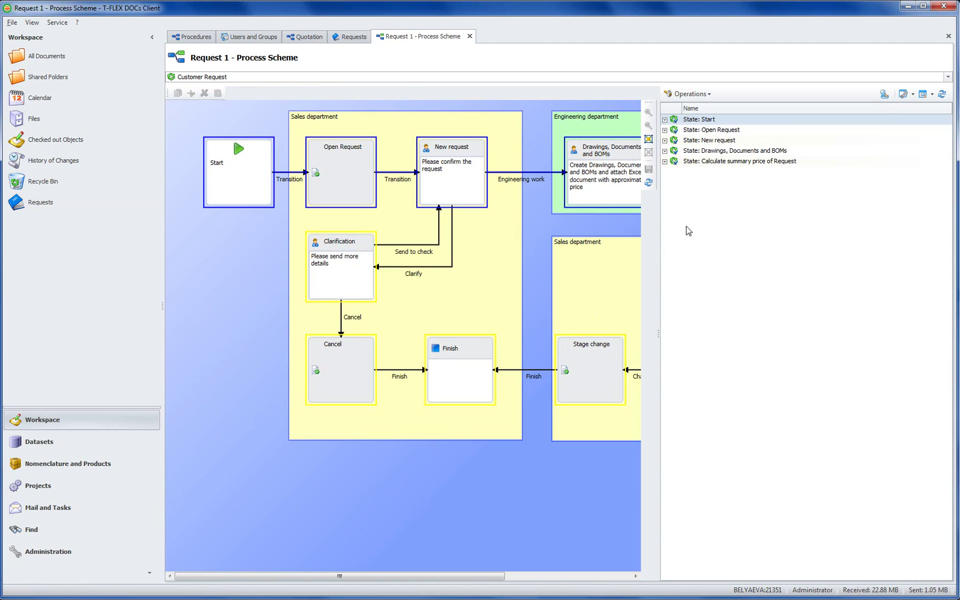
pyautogui.moveTo(712, 258); pyautogui.dragTo(843, 275)
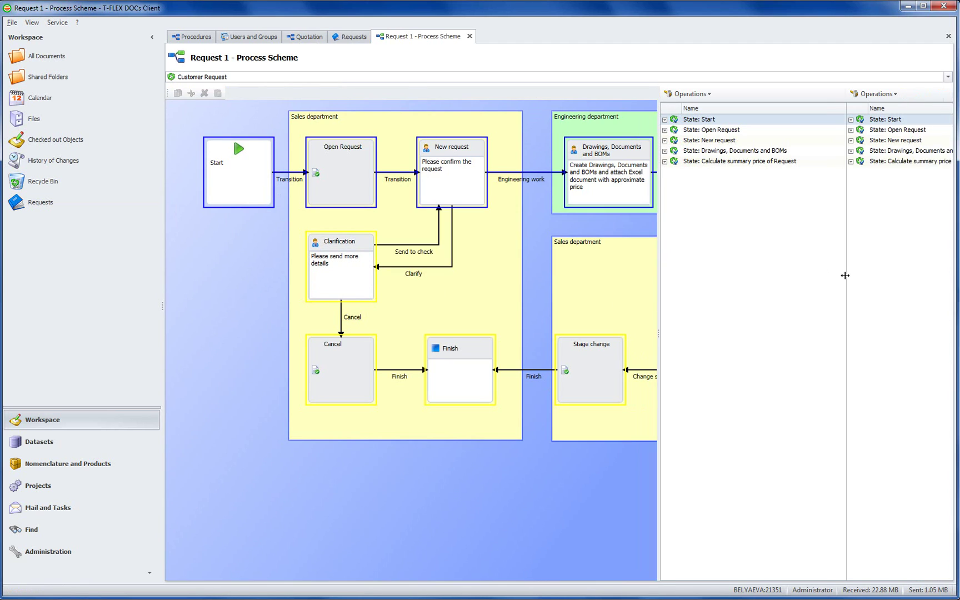
pyautogui.scroll(-3, 700, 220)
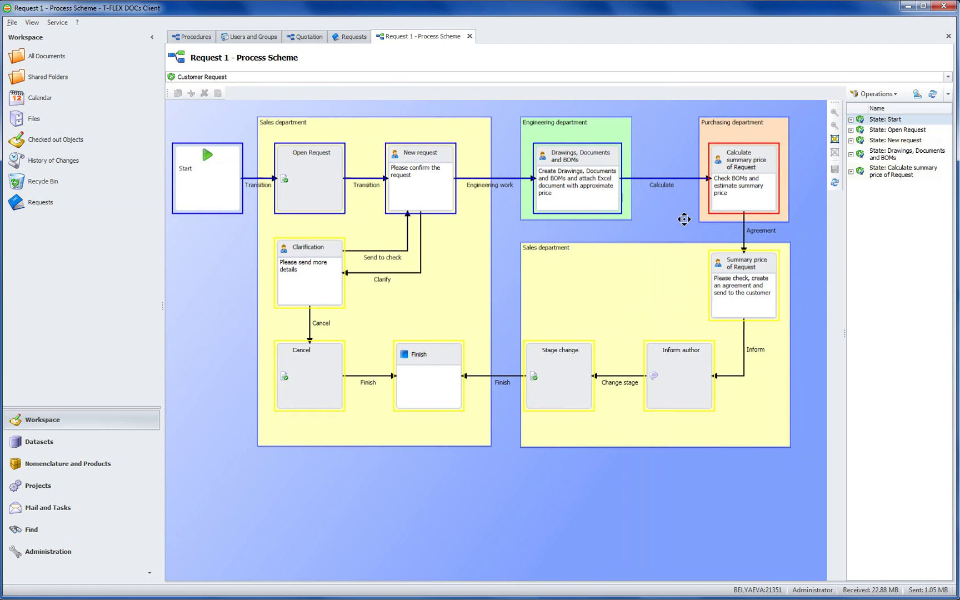
pyautogui.scroll(2, 687, 222)
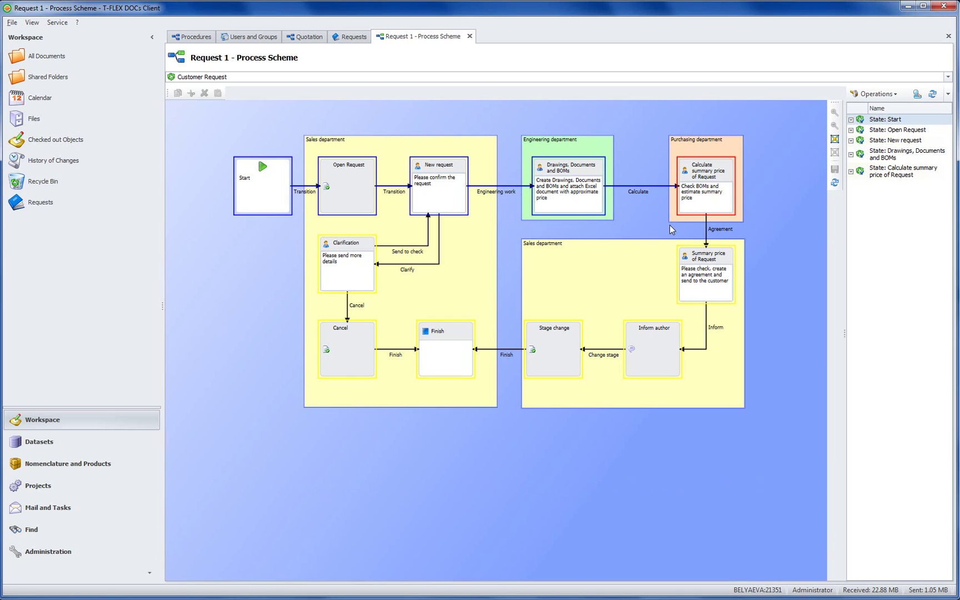
pyautogui.click(469, 36)
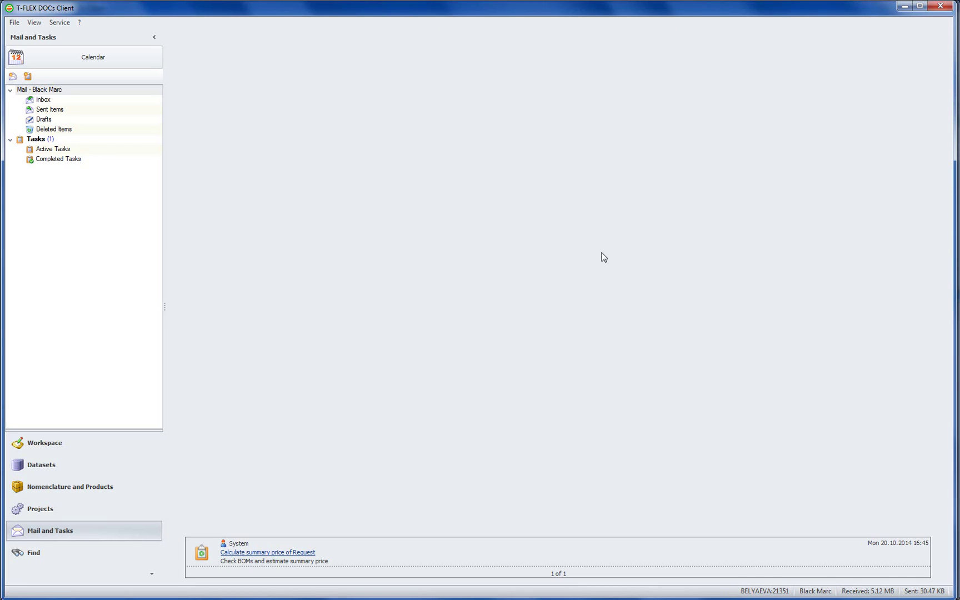
# Open the new Calculate summary price of Request task, review the attached Request 1, and accept the task.
pyautogui.click(293, 553)
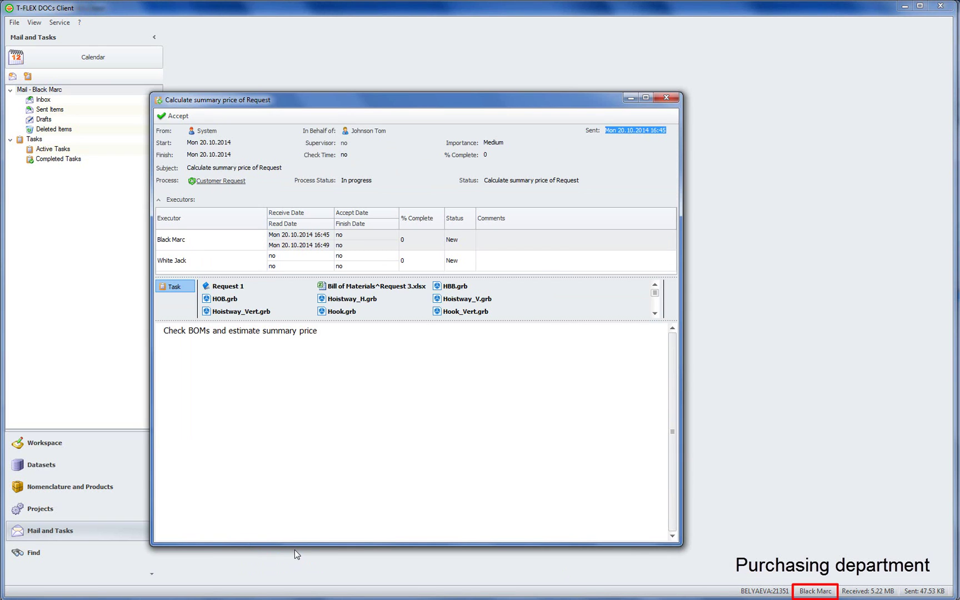
pyautogui.click(228, 286)
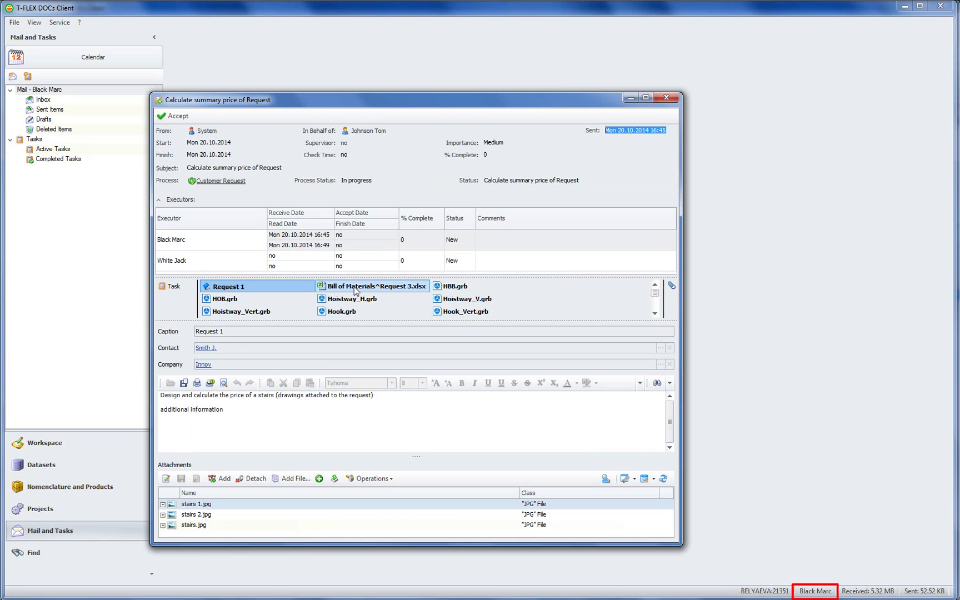
pyautogui.click(175, 116)
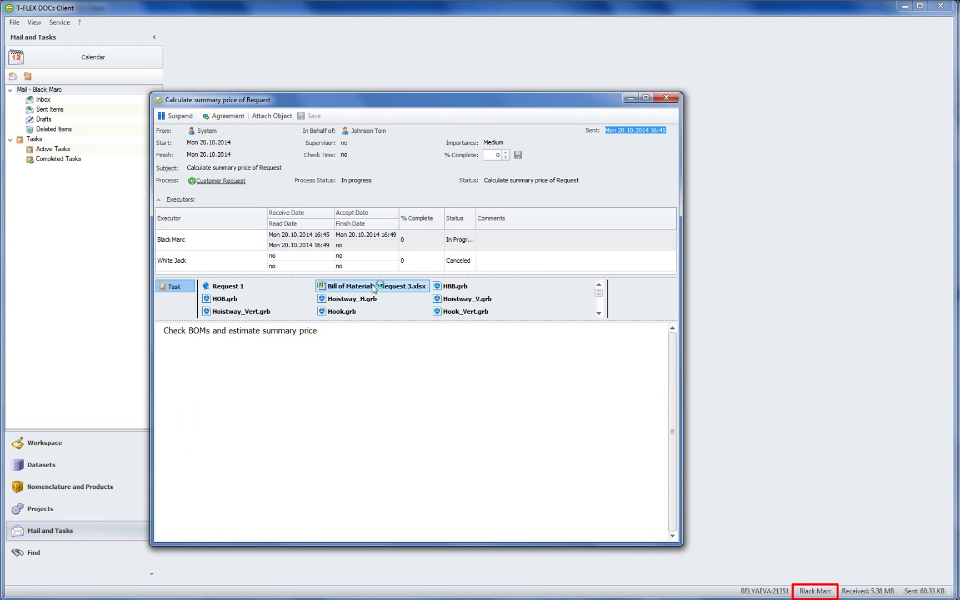
# Complete the price calculation task with the Agreement transition, keeping the listed process objects, and close the task window.
pyautogui.click(224, 116)
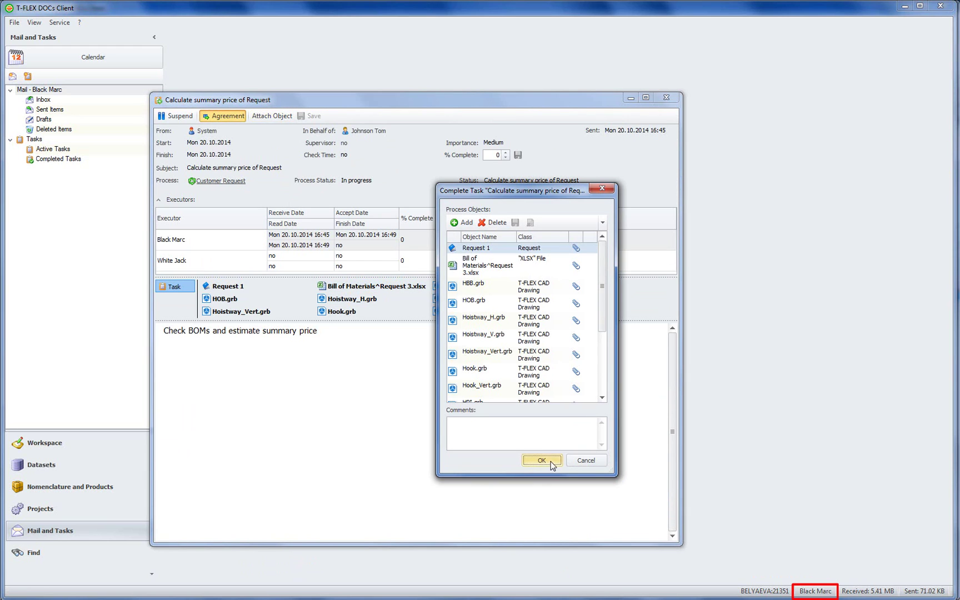
pyautogui.click(541, 460)
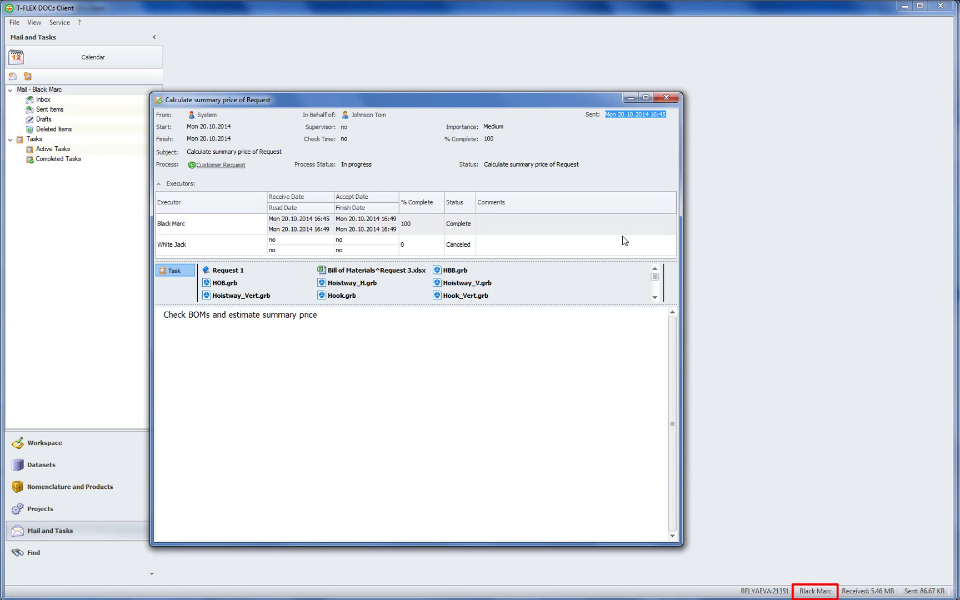
pyautogui.click(665, 98)
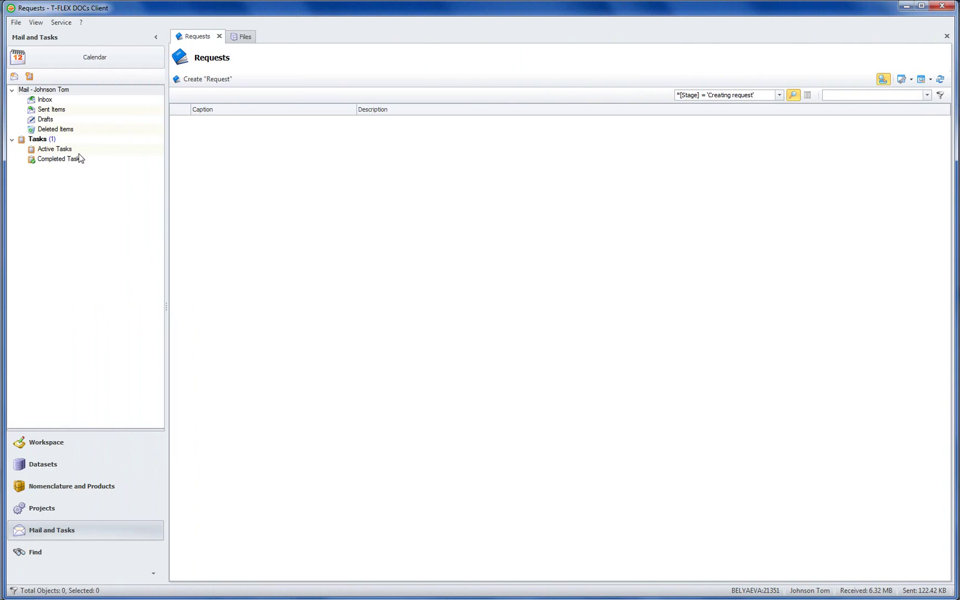
# In the request author's client, open the new Summary price of Request task from the Tasks list and accept it.
pyautogui.click(63, 141)
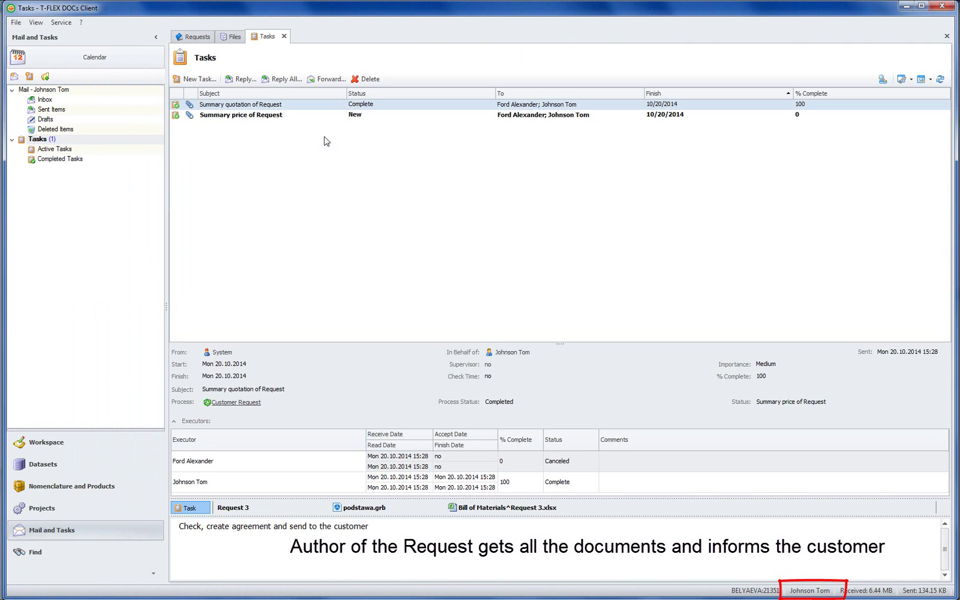
pyautogui.click(303, 117)
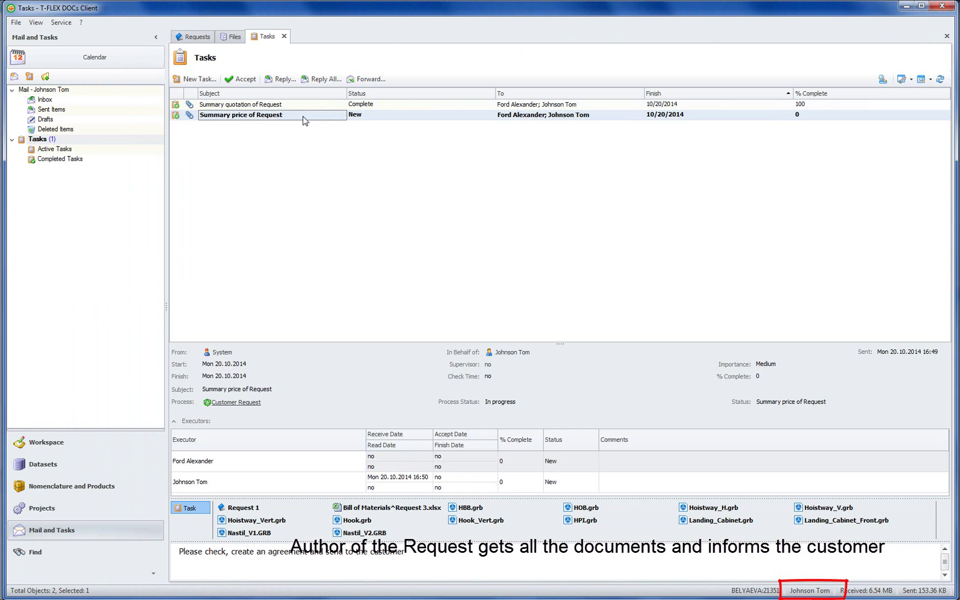
pyautogui.doubleClick(303, 116)
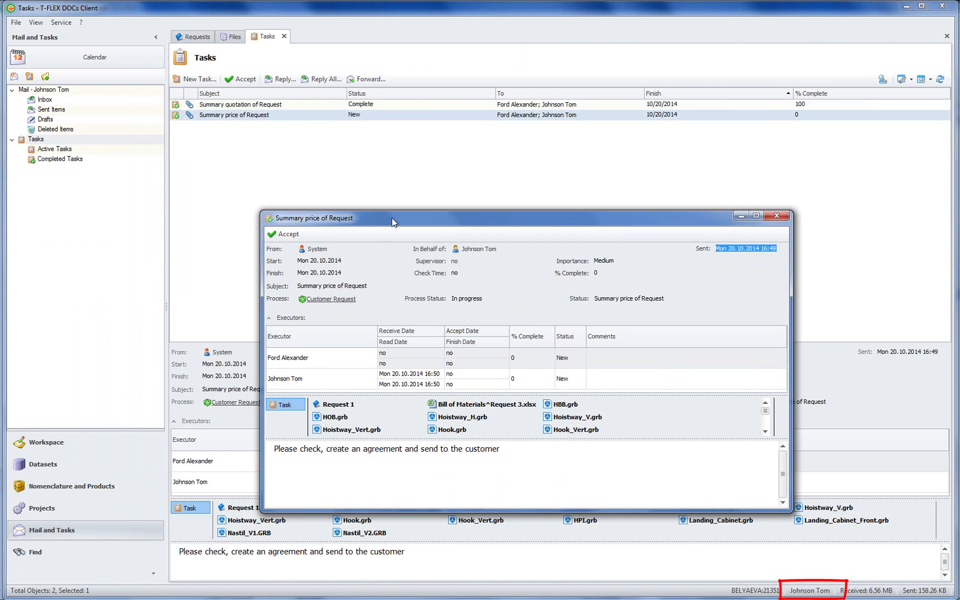
pyautogui.moveTo(389, 217); pyautogui.dragTo(361, 131)
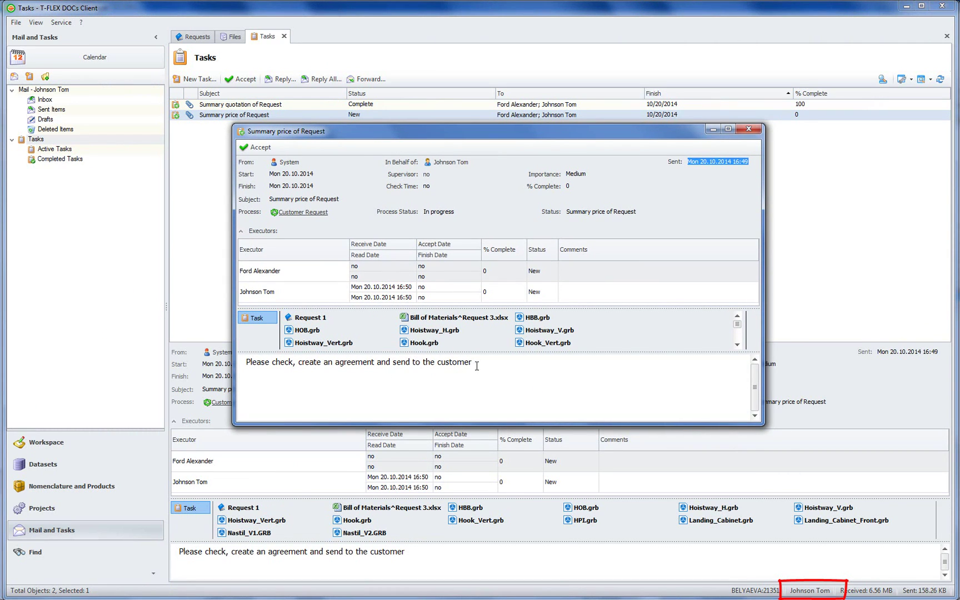
pyautogui.click(257, 147)
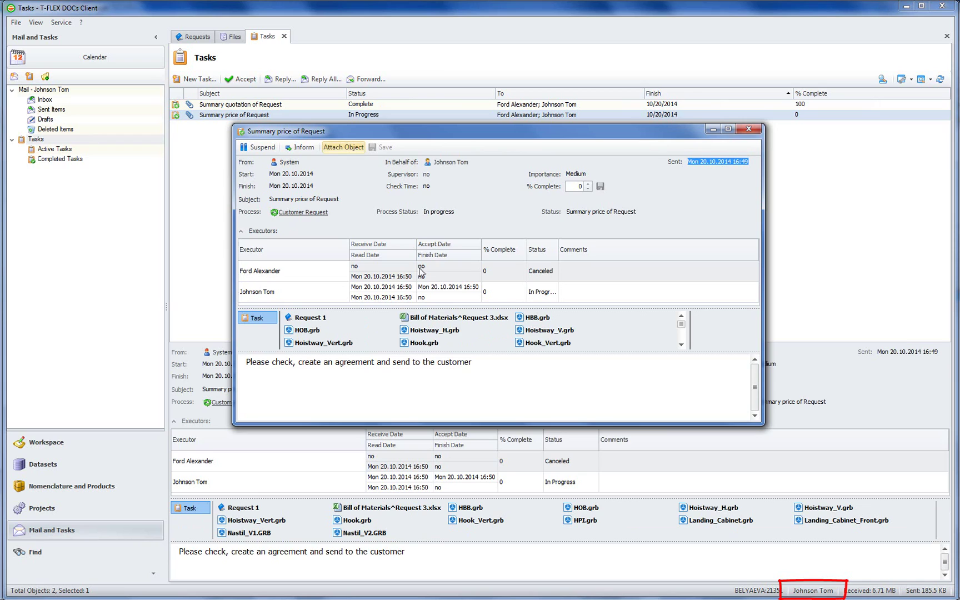
# Complete the Summary price of Request task with the Inform transition and close it, and read and close the Request accepted message.
pyautogui.click(303, 148)
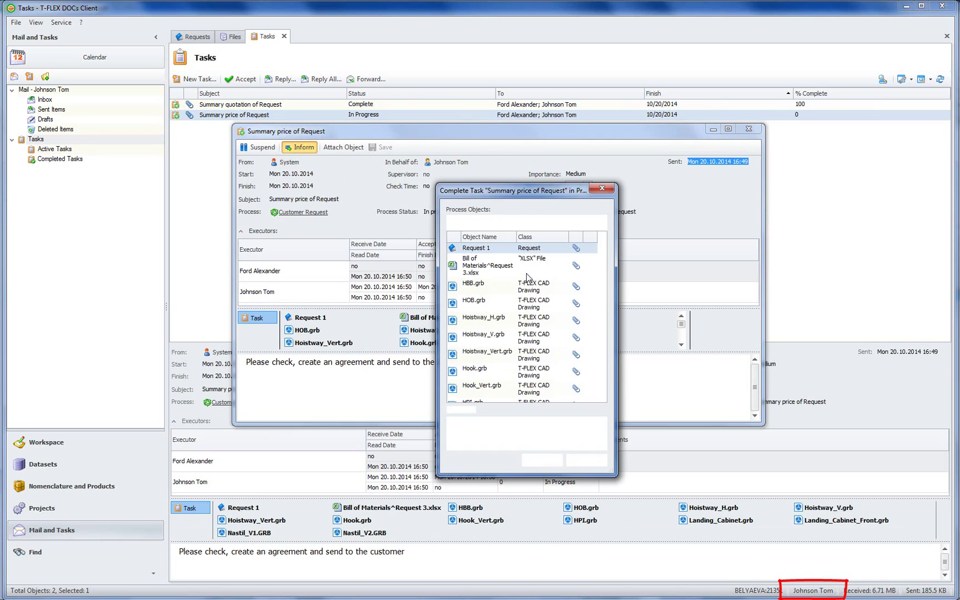
pyautogui.click(578, 457)
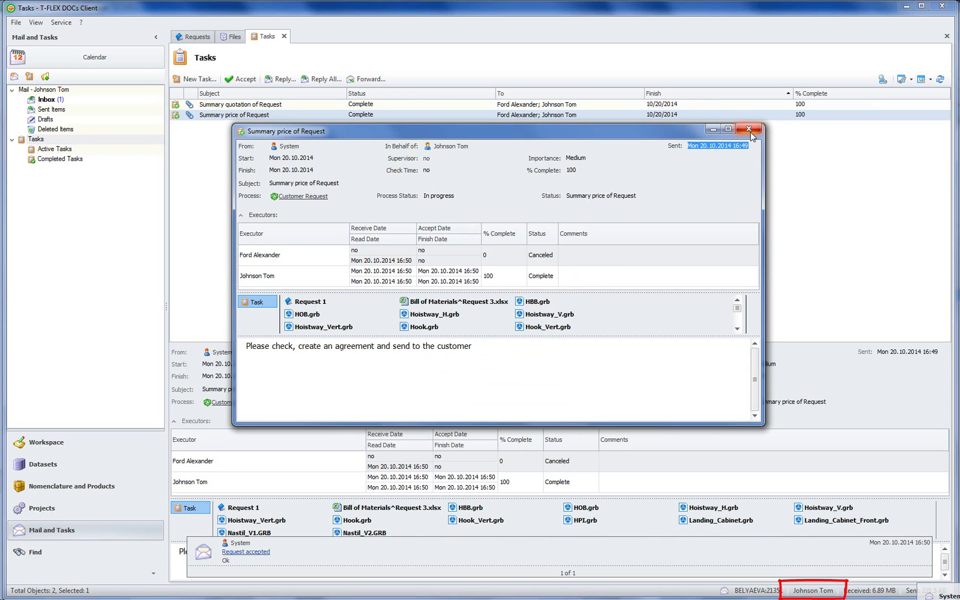
pyautogui.click(749, 130)
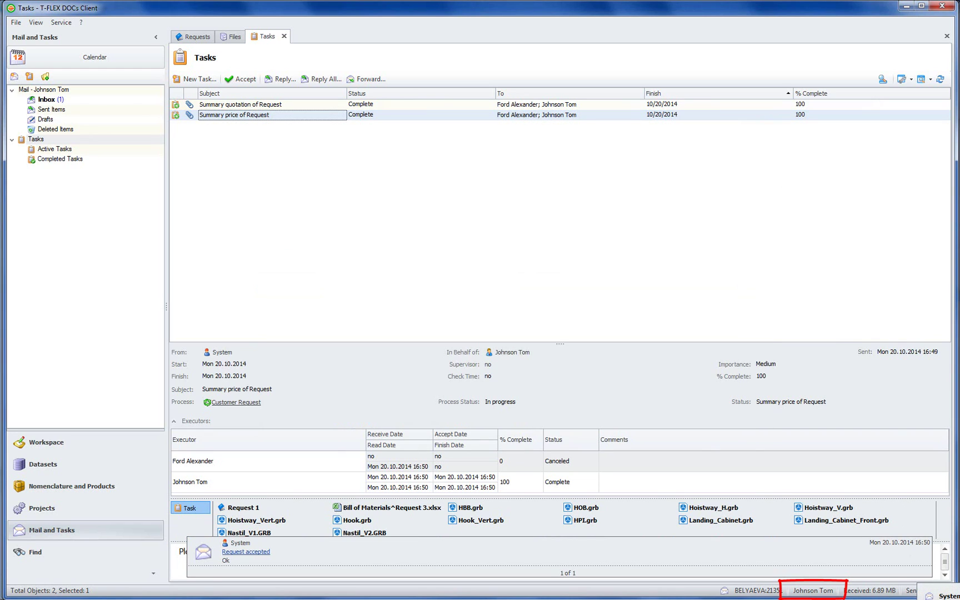
pyautogui.click(245, 551)
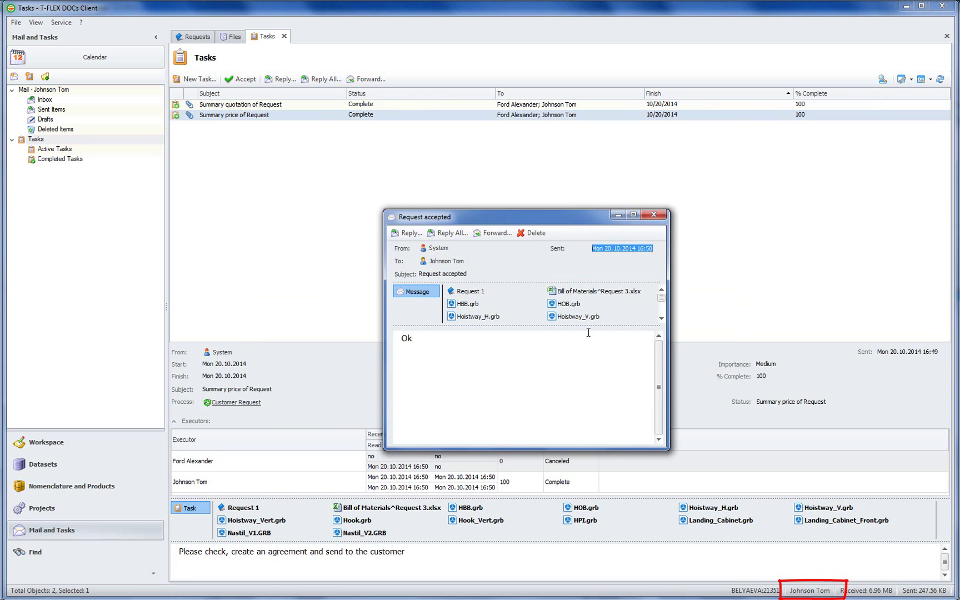
pyautogui.click(653, 218)
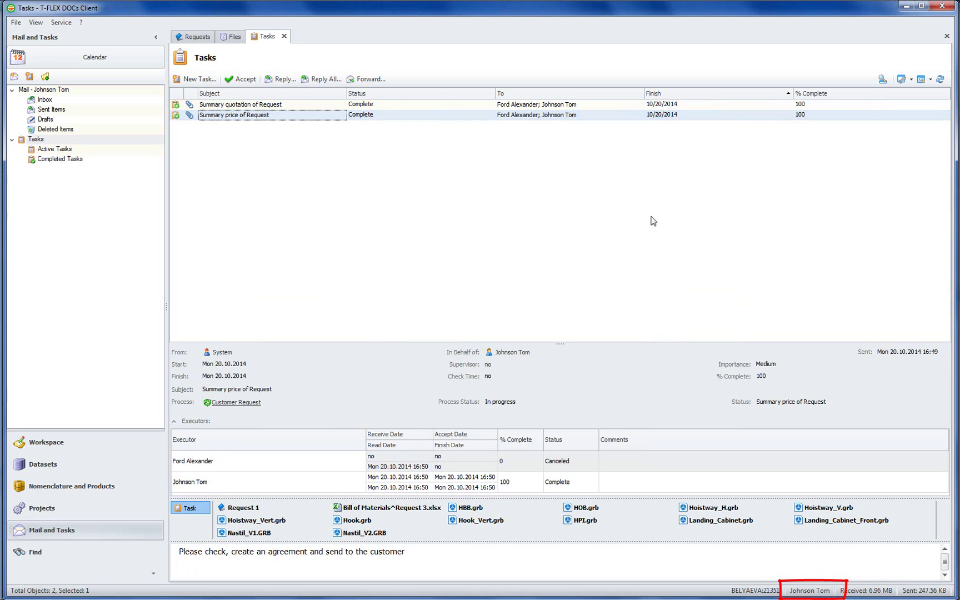